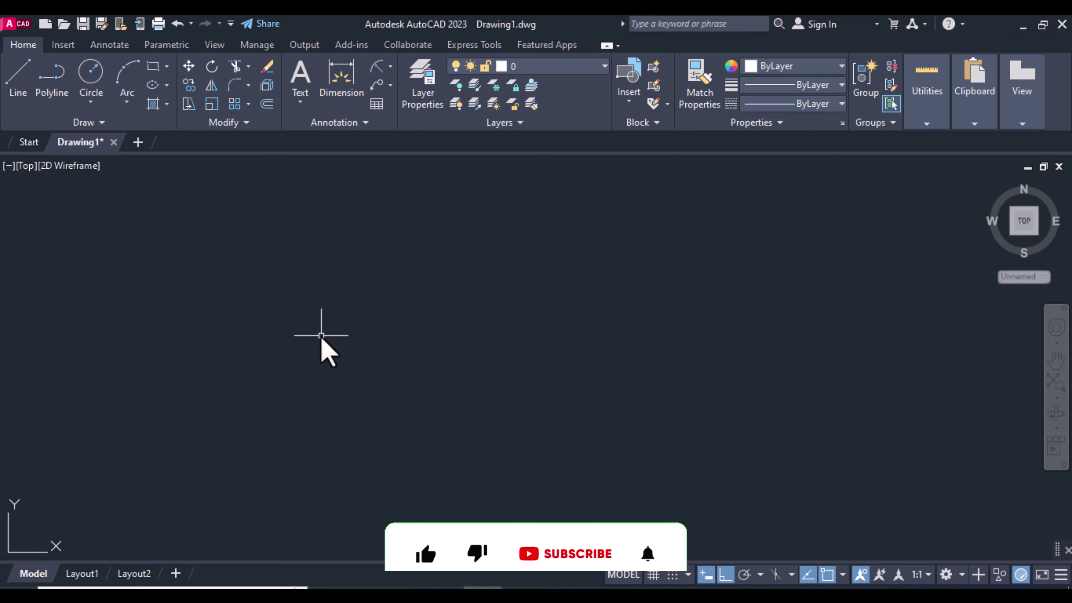
Step: Draw a circle of radius 20 at a chosen centre point
type("c")
key("Return")
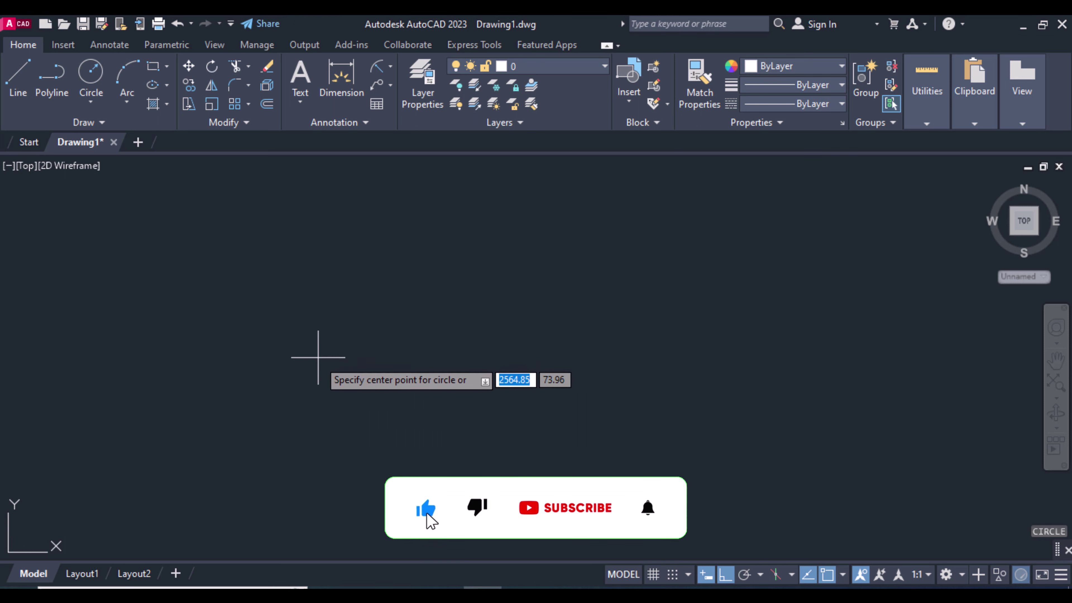
left_click(318, 365)
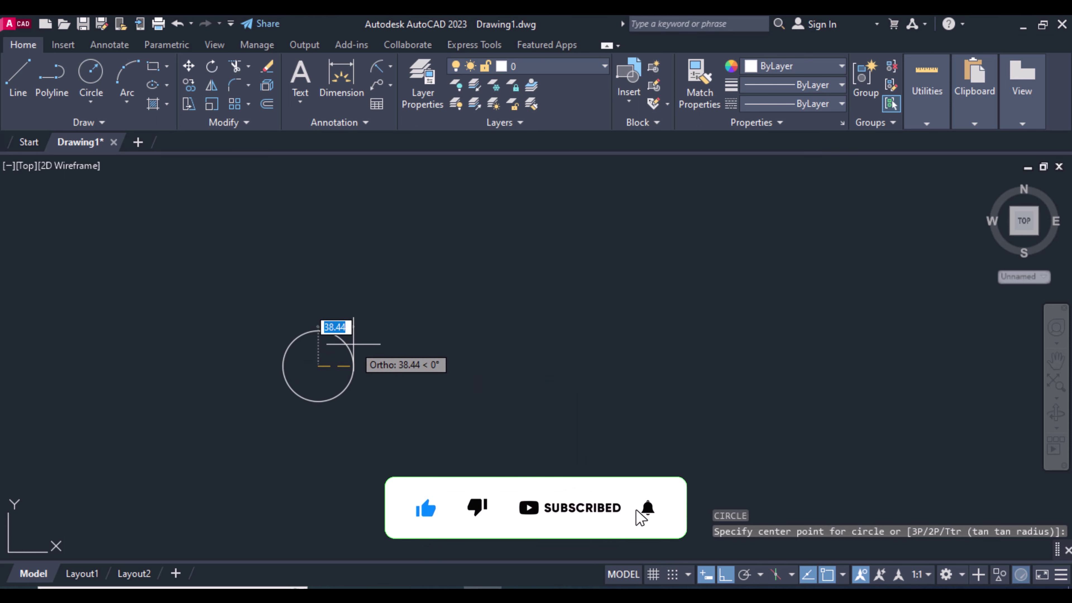
type("20")
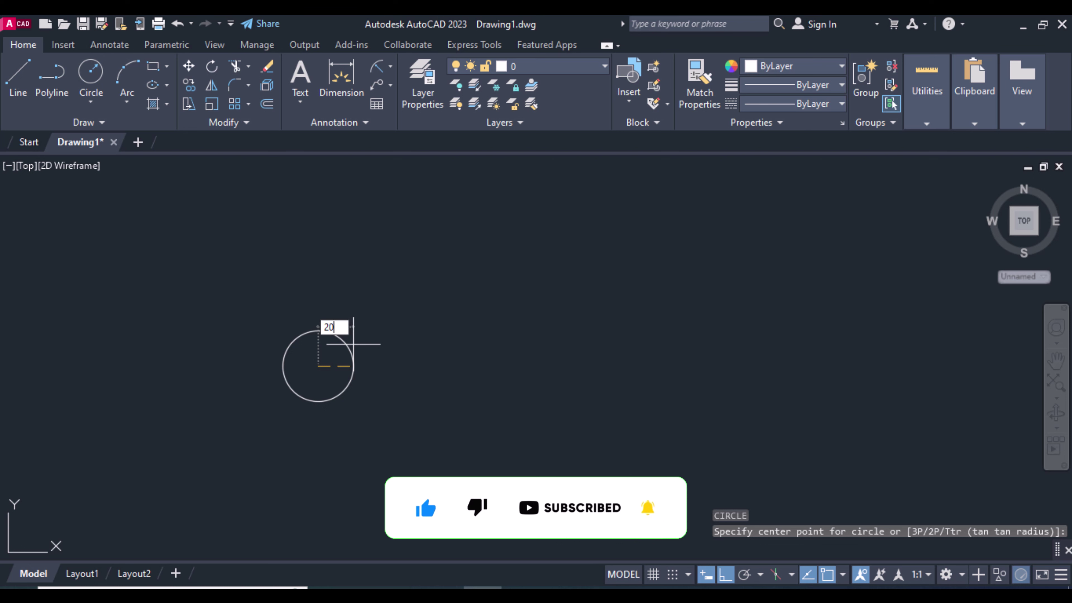
key("Return")
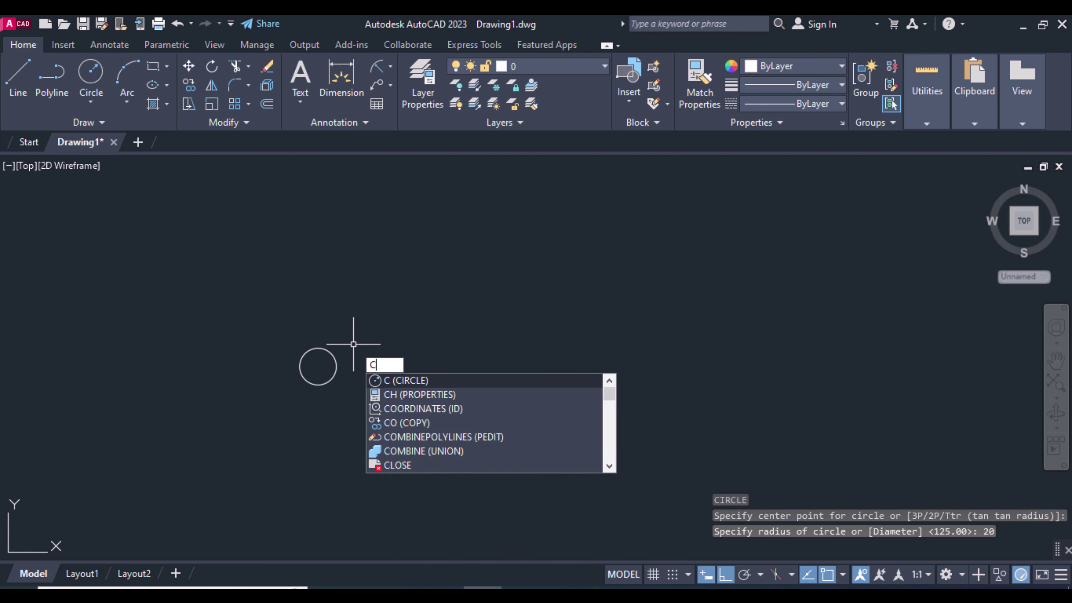
Step: Add a concentric circle of radius 34.7 at the same centre
key("Return")
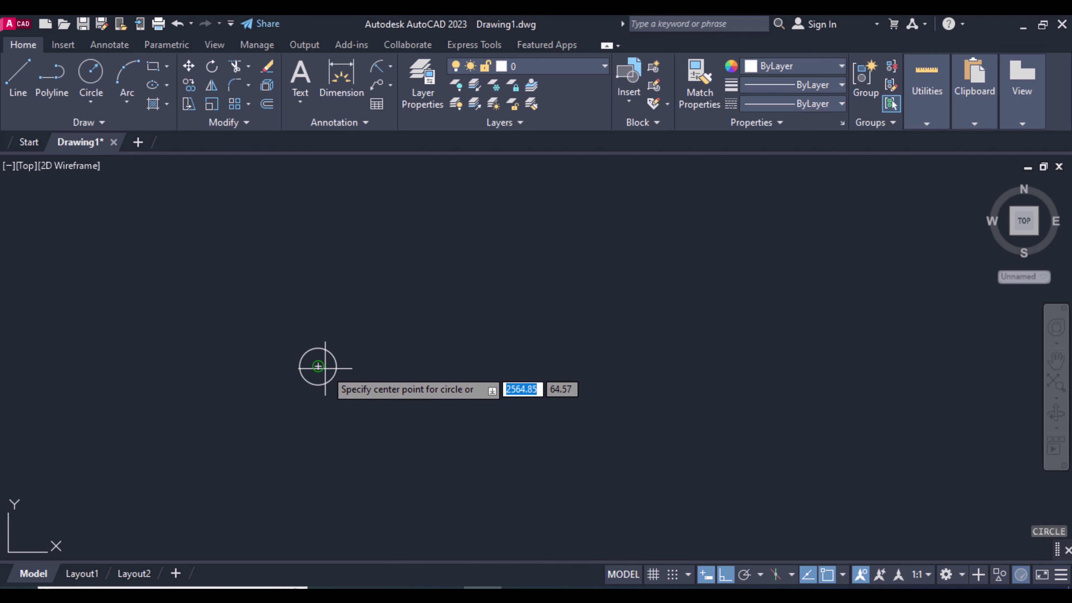
left_click(318, 367)
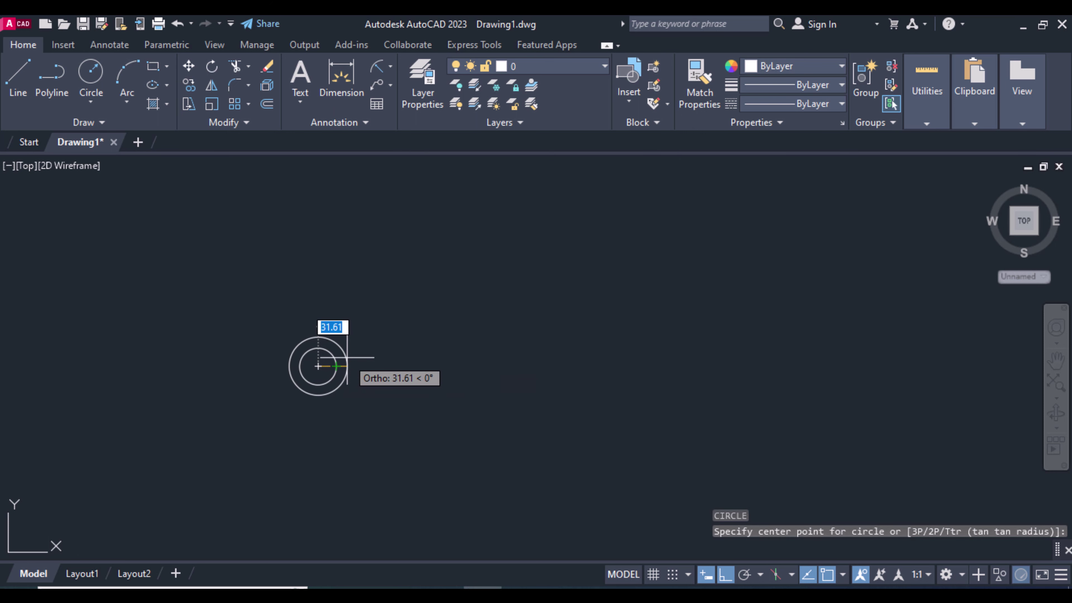
type("34.7")
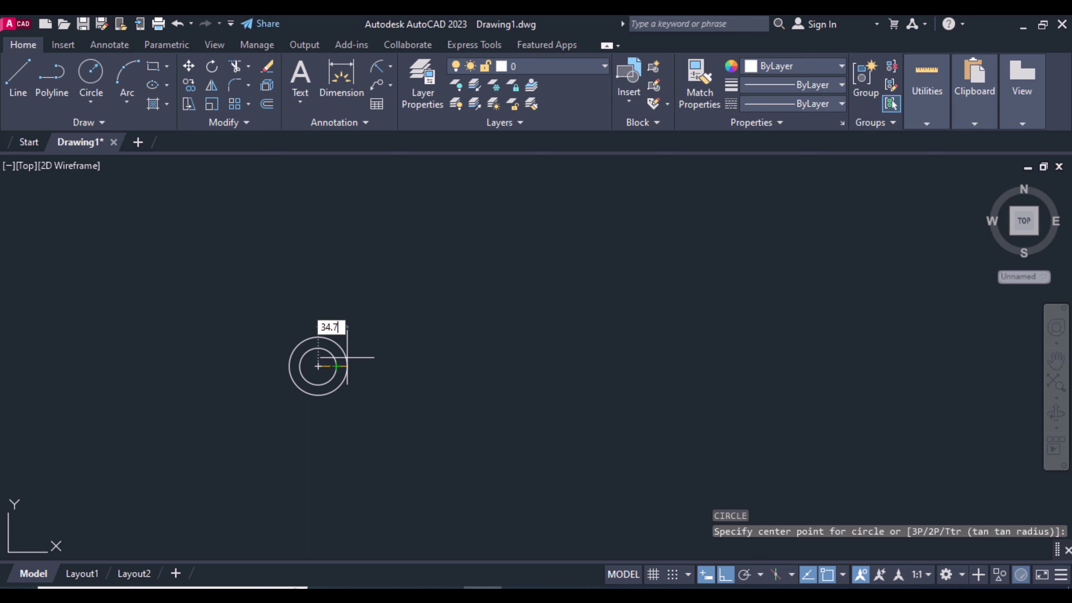
key("Return")
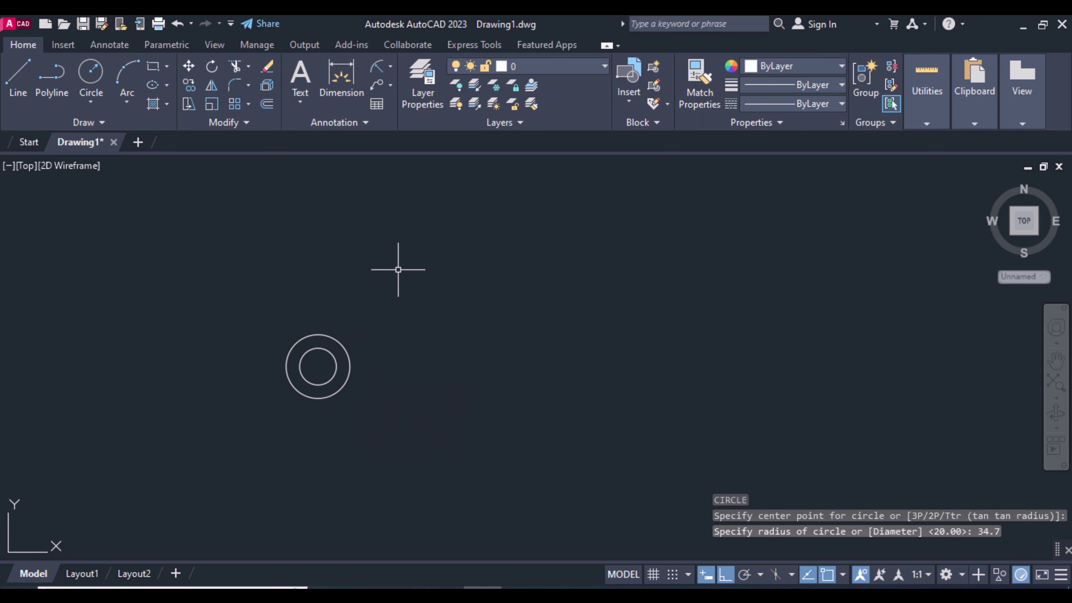
left_click(581, 68)
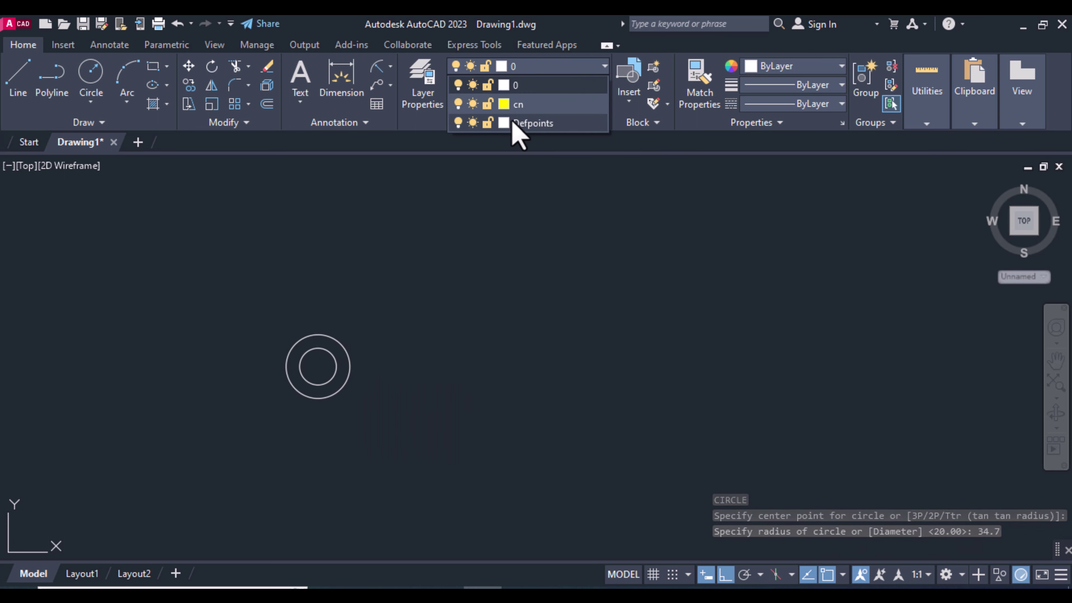
Step: Make layer cn current and draw a radius-109.2 circle at the hub centre
left_click(546, 122)
type("c")
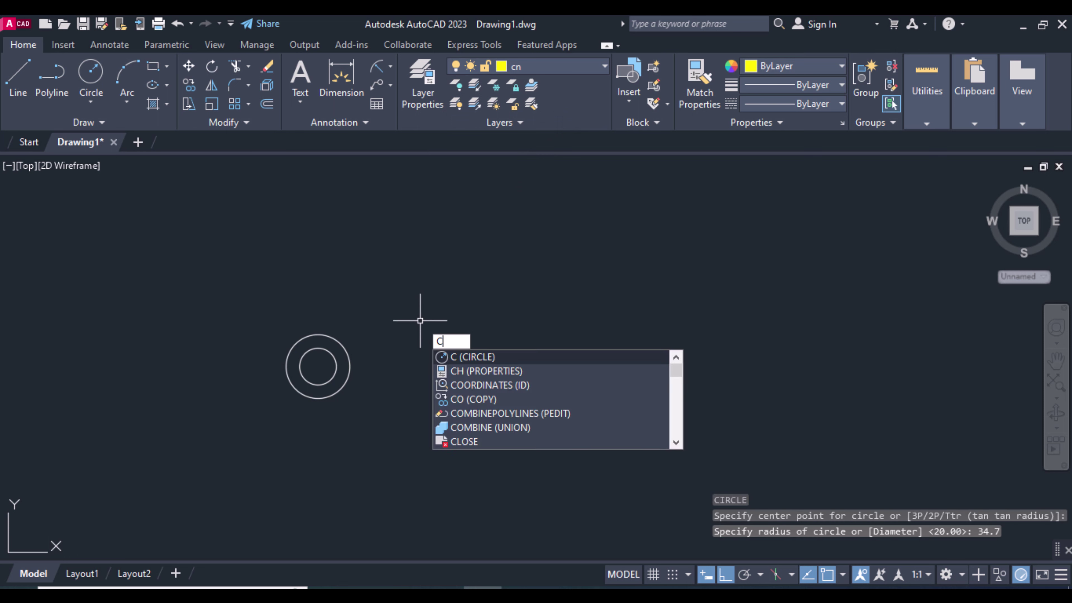
key("Return")
left_click(319, 366)
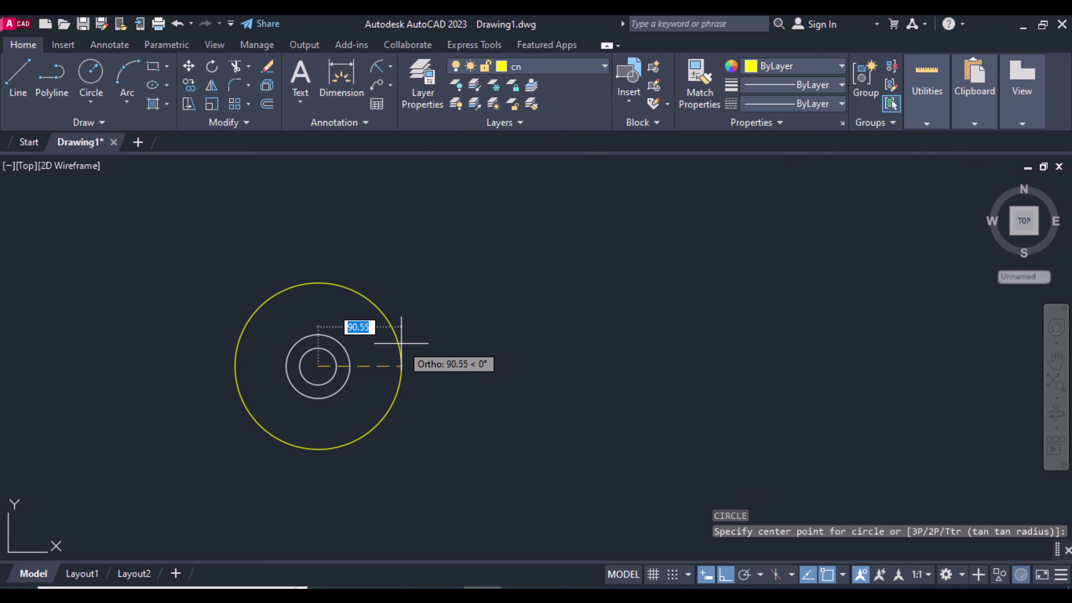
type("109.2")
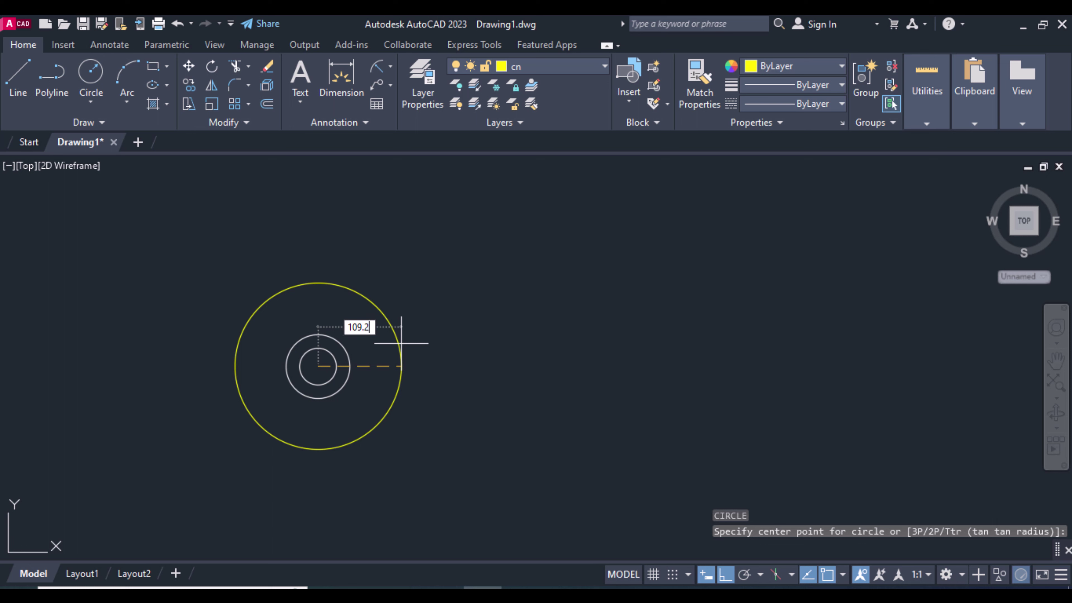
key("Return")
key("Return")
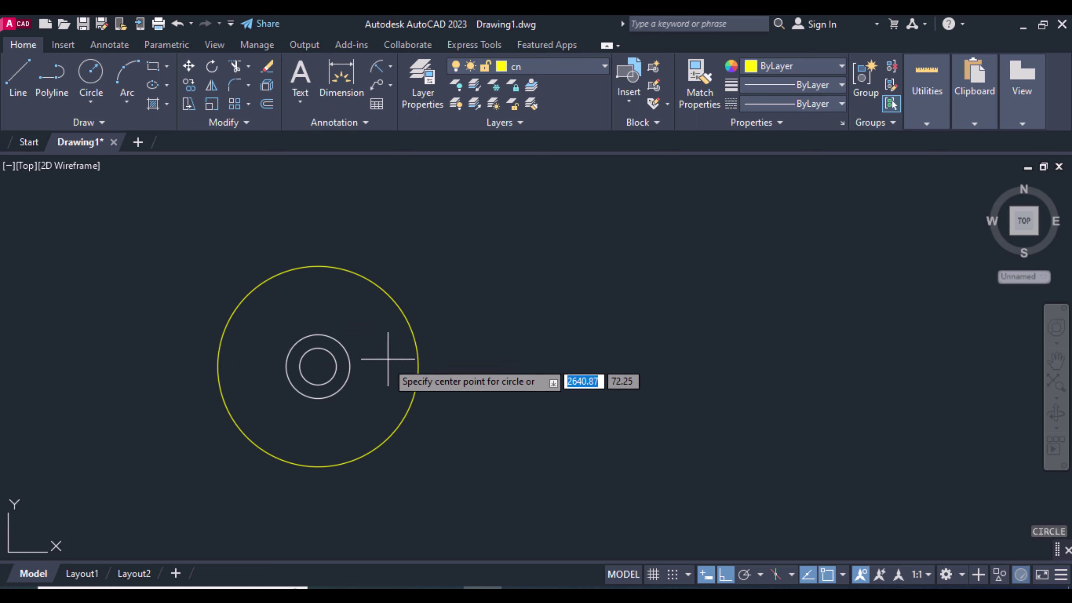
Step: Add a concentric radius-125 circle at the same hub centre
left_click(317, 366)
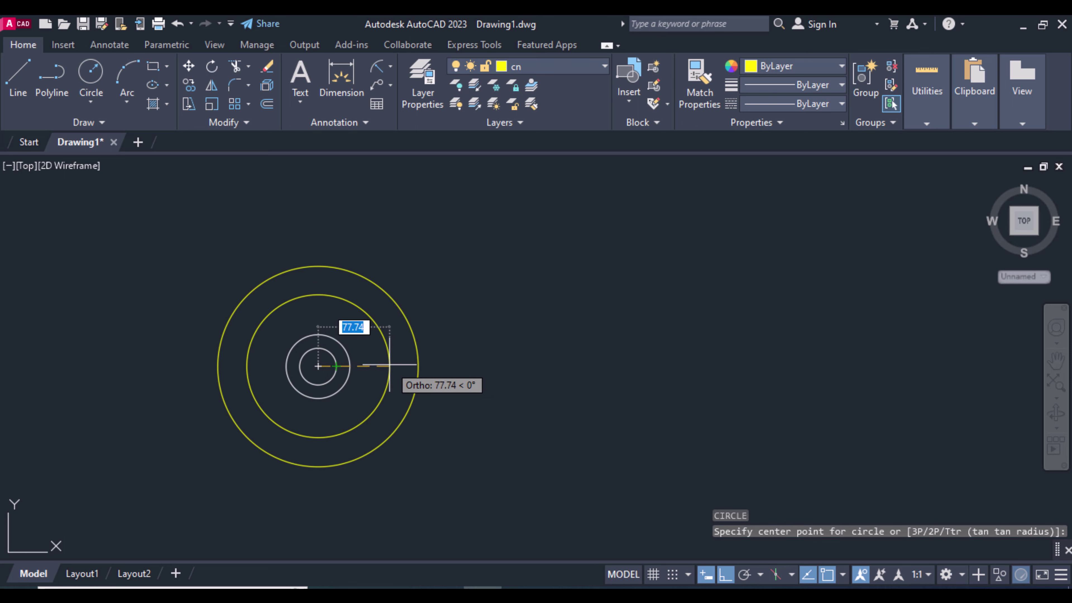
type("125")
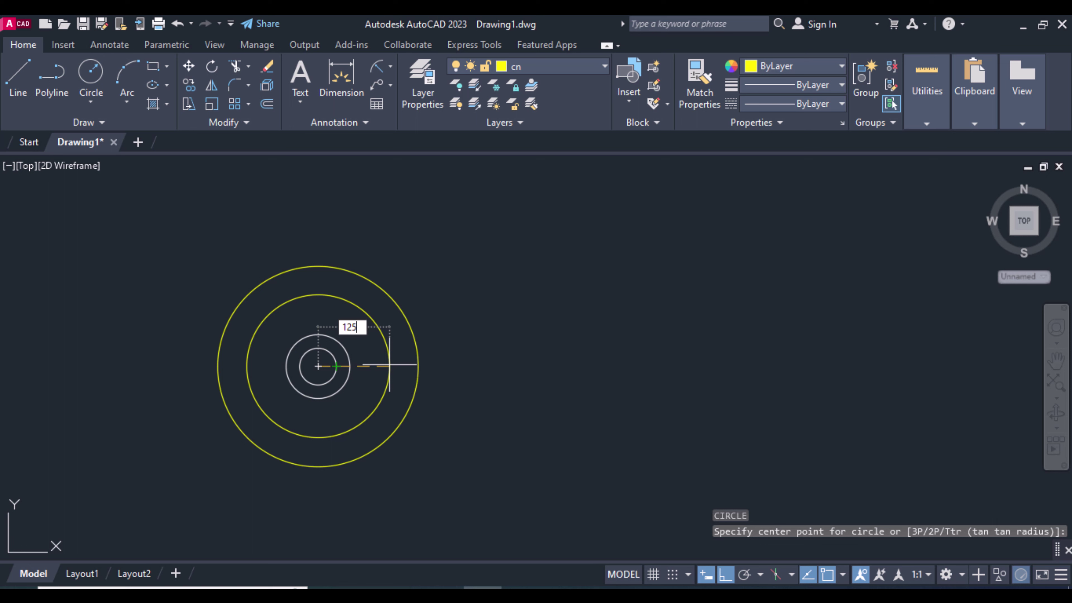
key("Return")
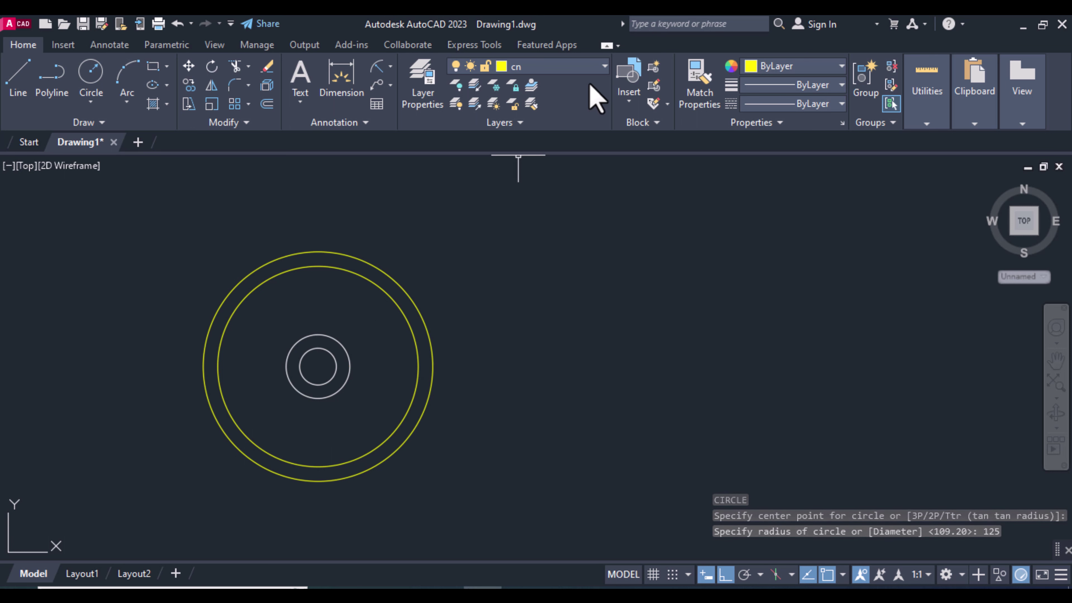
left_click(599, 67)
Step: Make layer 0 current and draw a 145-unit vertical line up from the 34.7 circle's left quadrant
left_click(543, 89)
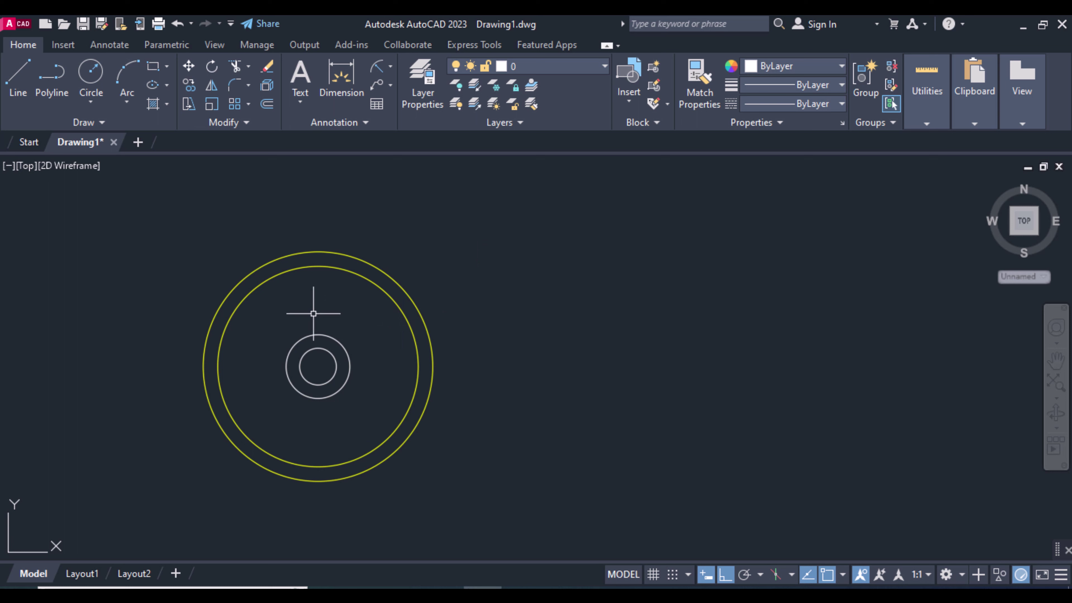
type("l")
key("Return")
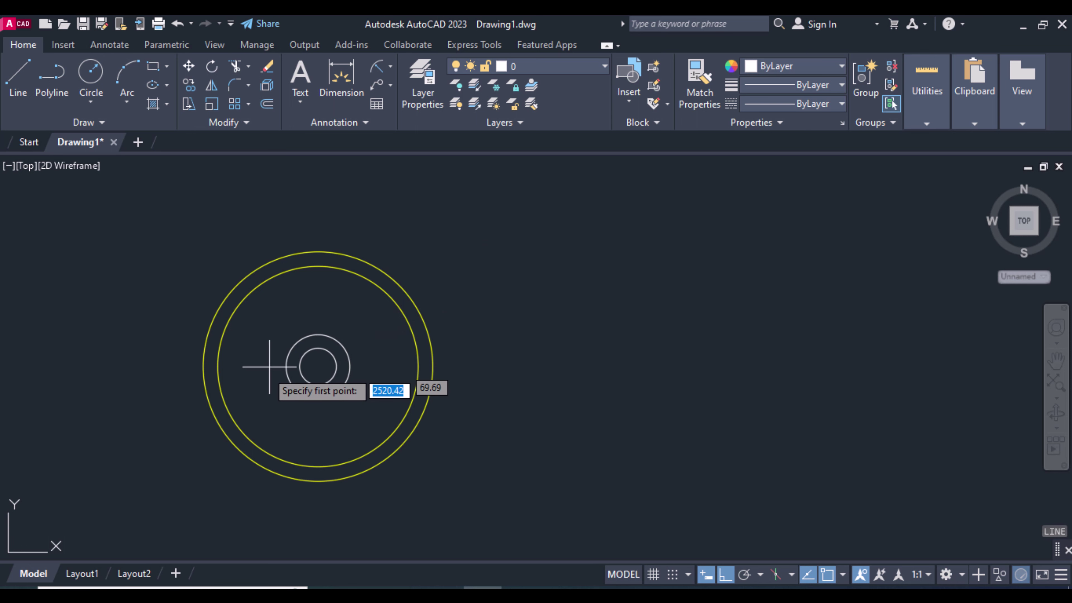
left_click(286, 365)
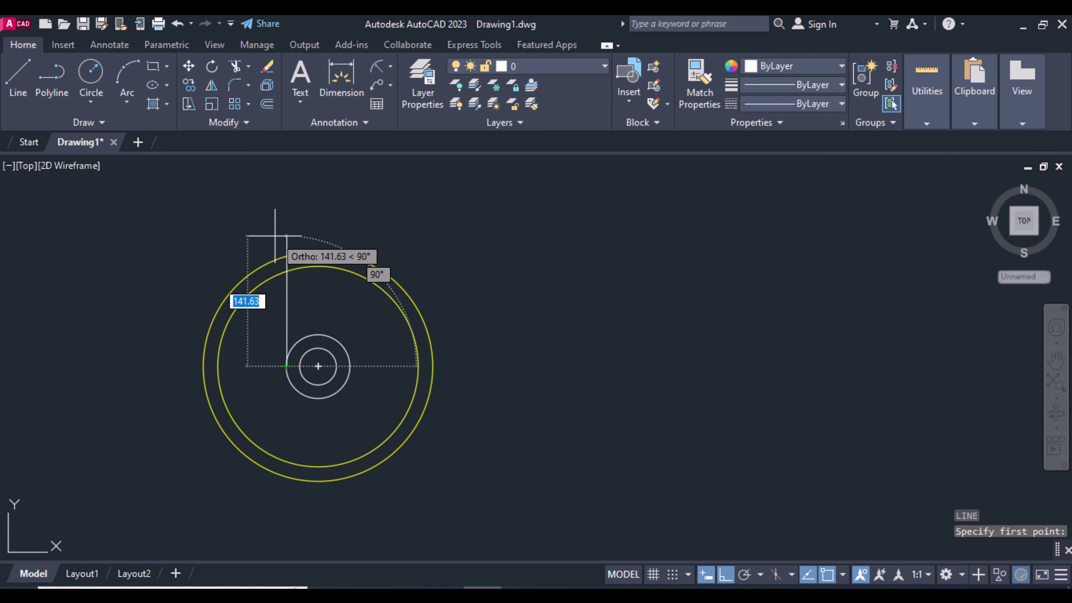
type("145")
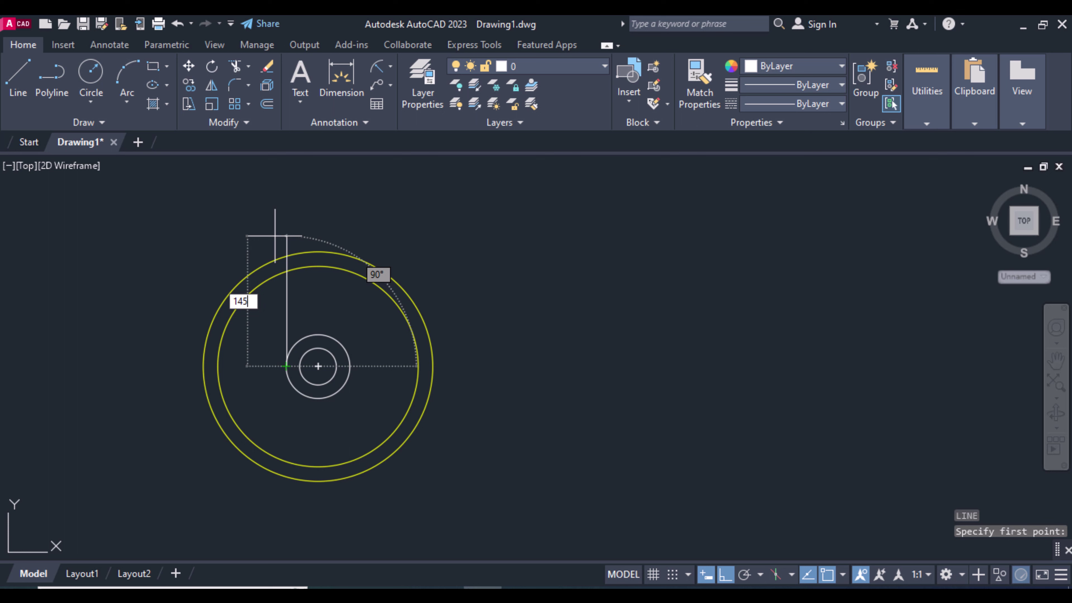
key("Return")
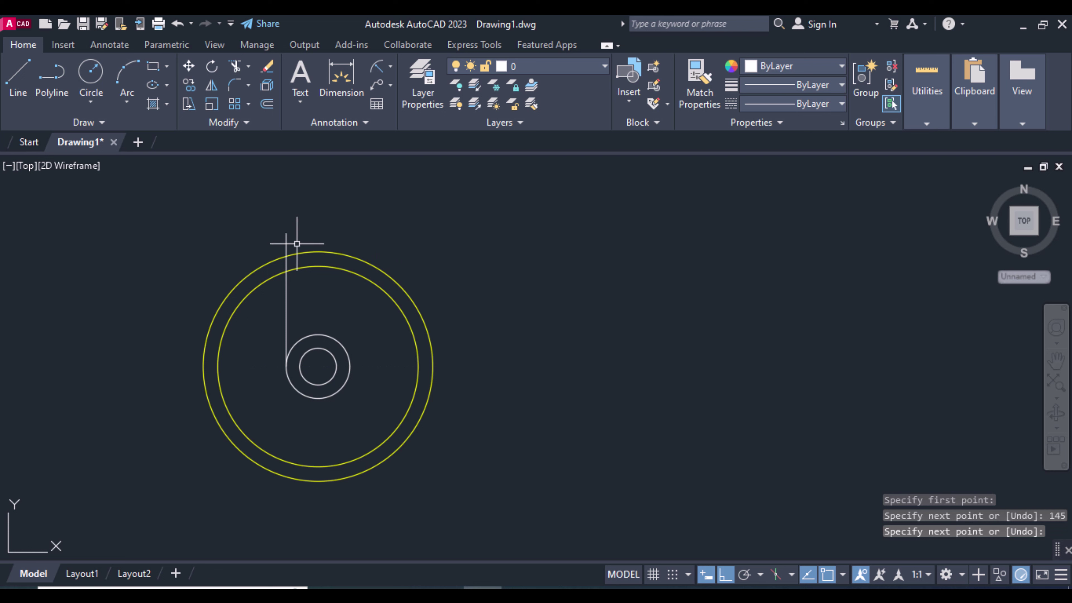
Step: Polar-array the vertical line about the hub centre with 2 items, 10° apart
type("A")
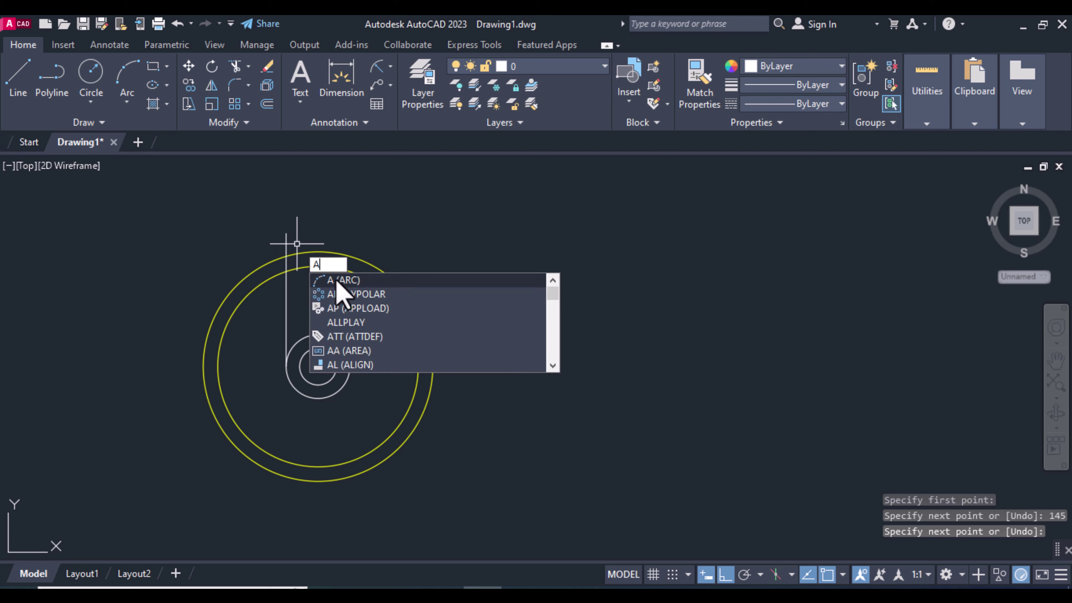
left_click(342, 294)
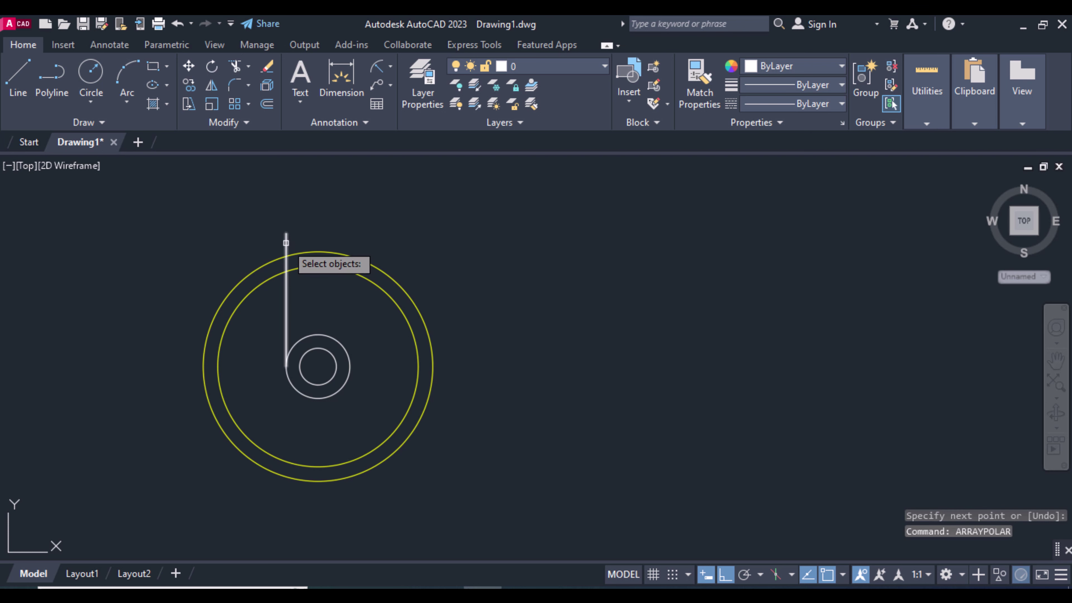
left_click(286, 239)
key("Return")
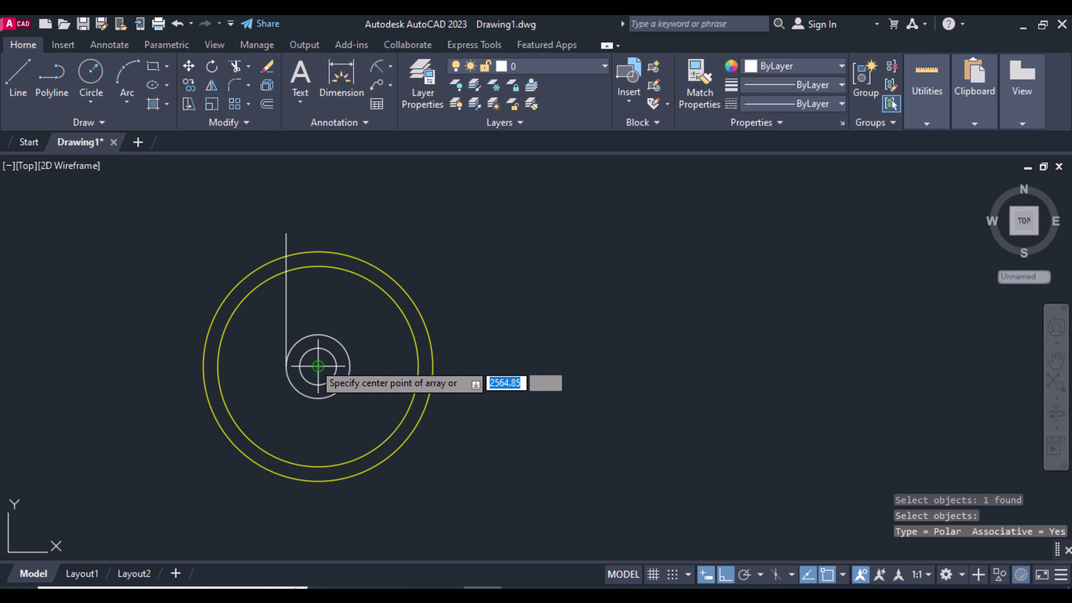
left_click(318, 366)
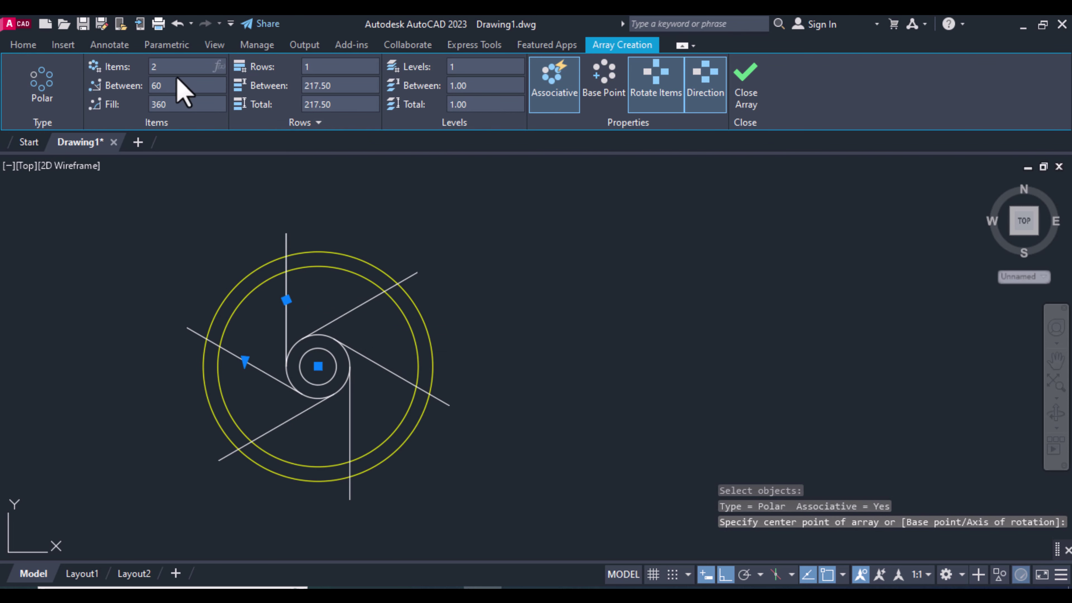
type("10")
key("Return")
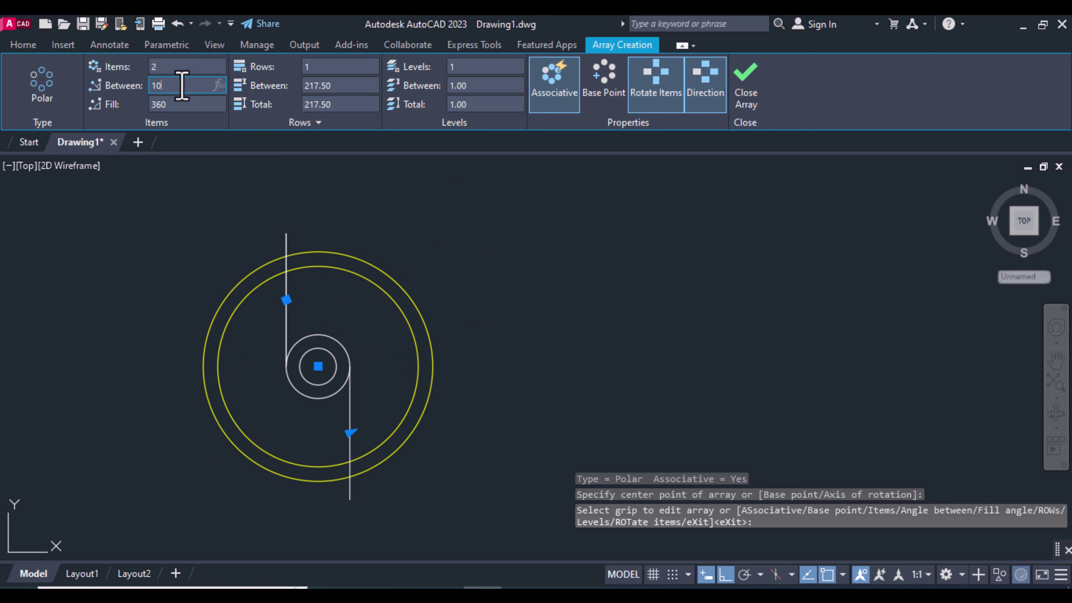
key("Return")
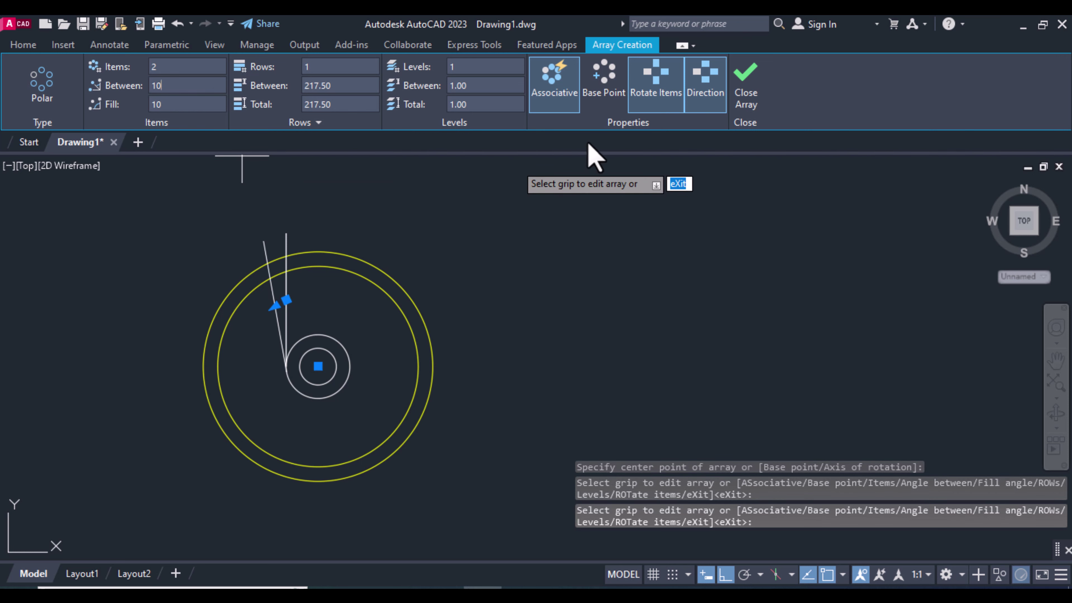
left_click(747, 81)
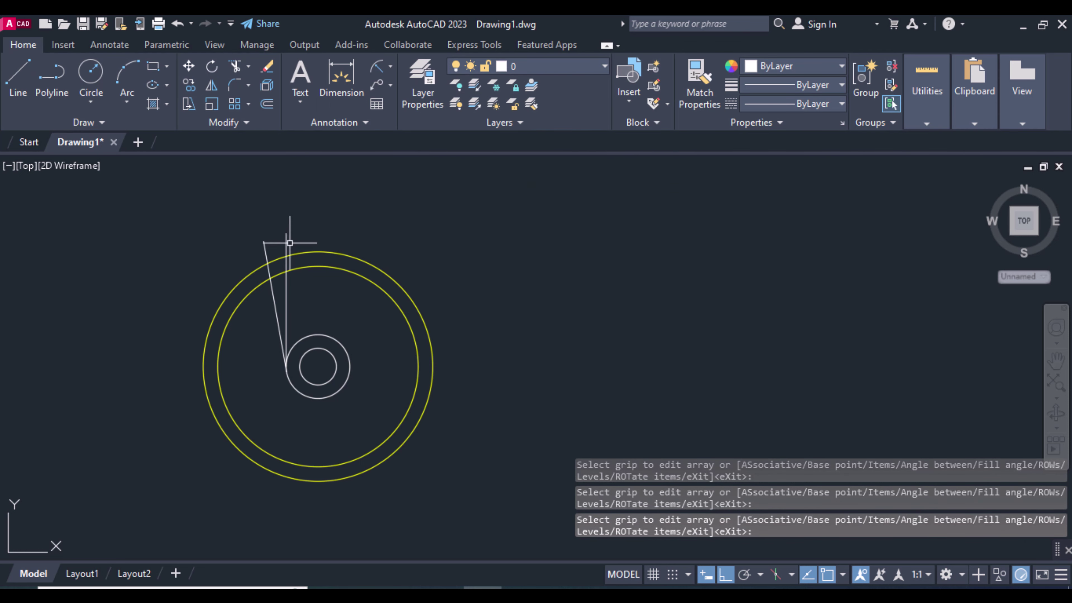
Step: Explode the array and draw a radius-40.1 circle where the slanted line meets the ring
left_click(267, 89)
left_click(287, 246)
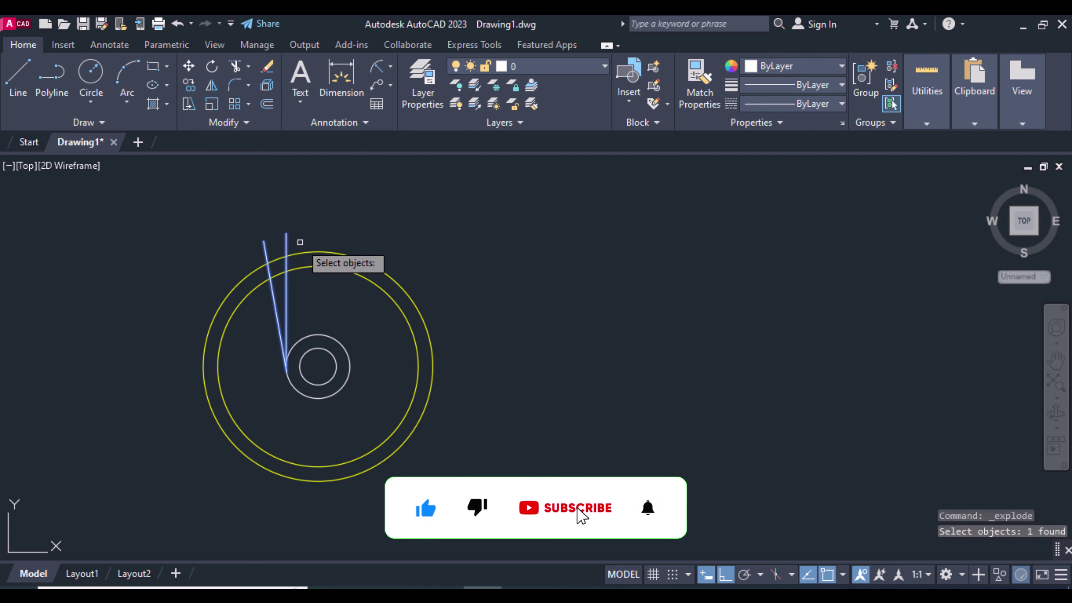
key("Return")
type("c")
key("Return")
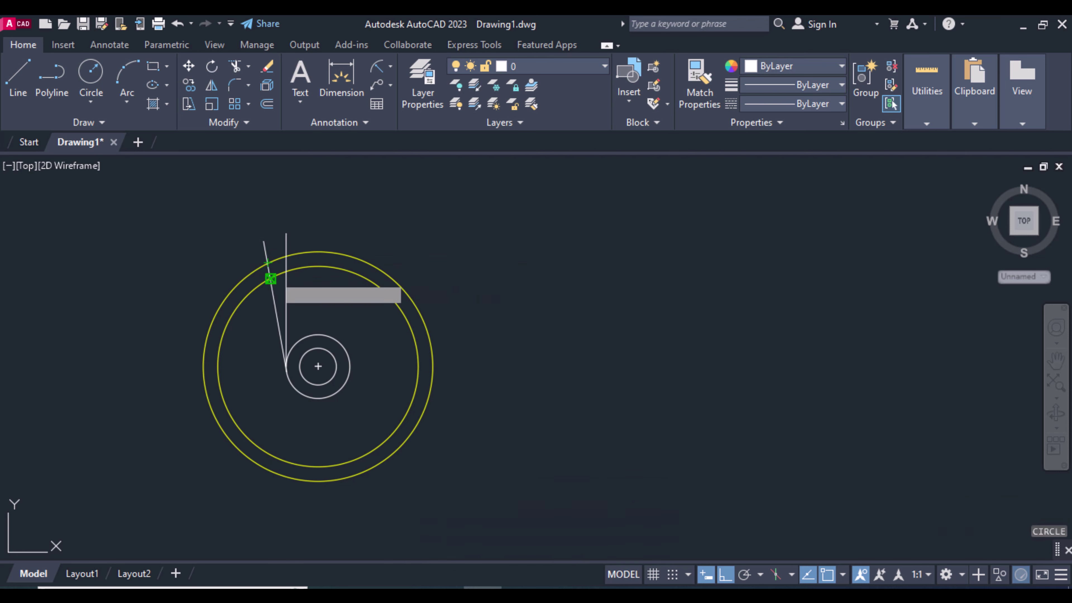
left_click(271, 278)
key("BackSpace")
type("40")
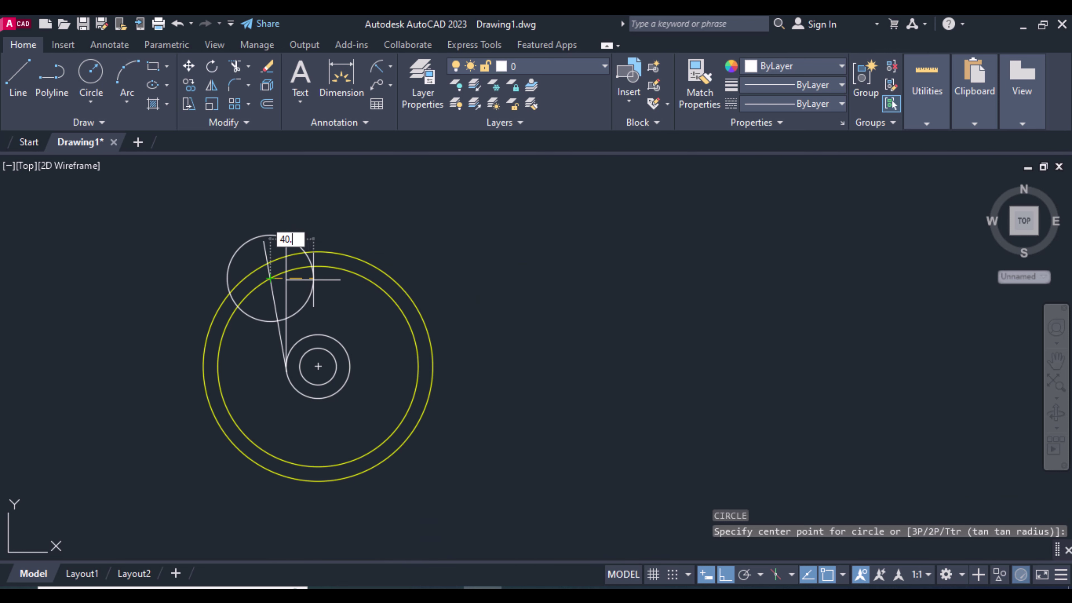
type("1")
key("Return")
type("C")
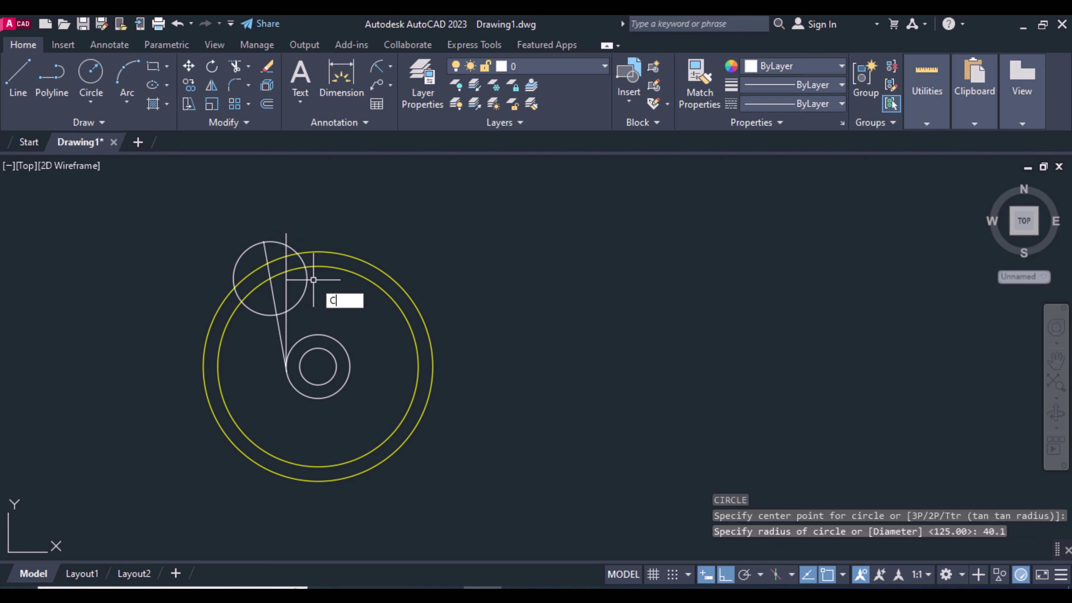
Step: Draw two more radius-40.1 circles, then erase the two unwanted upper-left circles
key("Return")
left_click(286, 255)
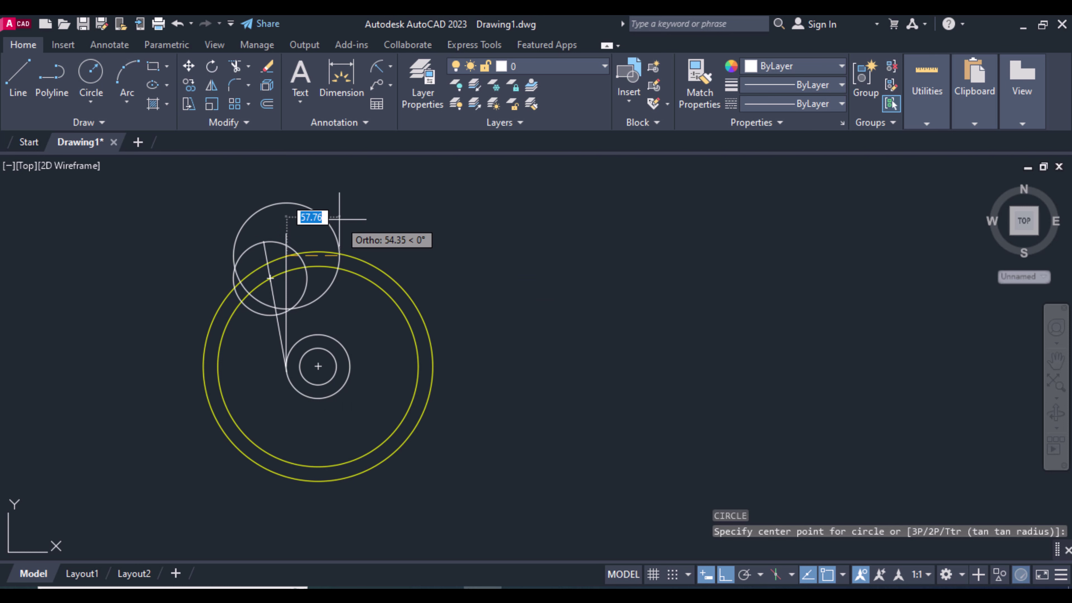
type("40.1")
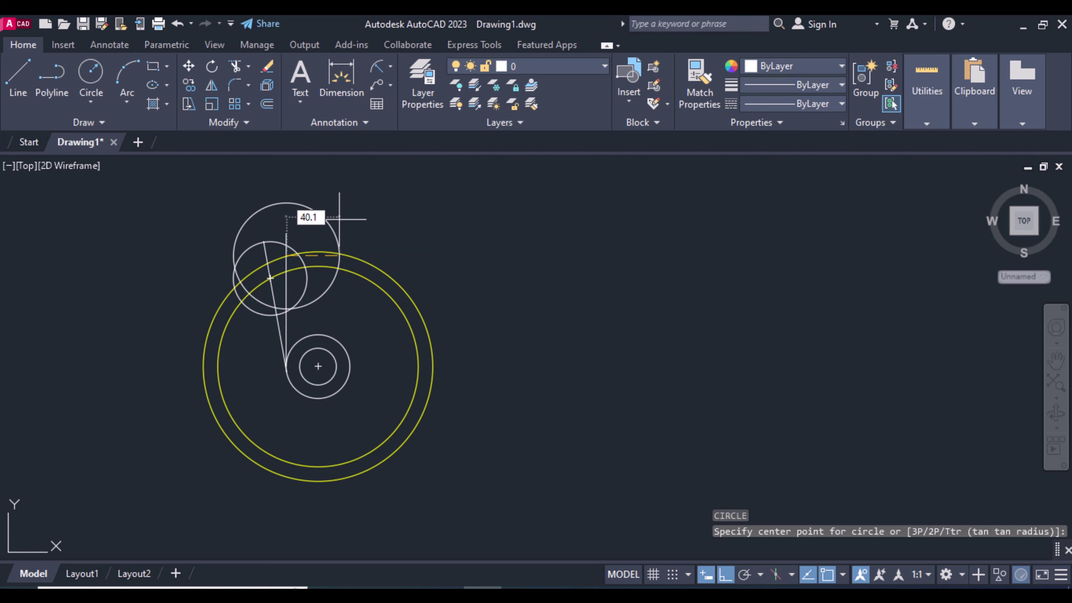
key("Return")
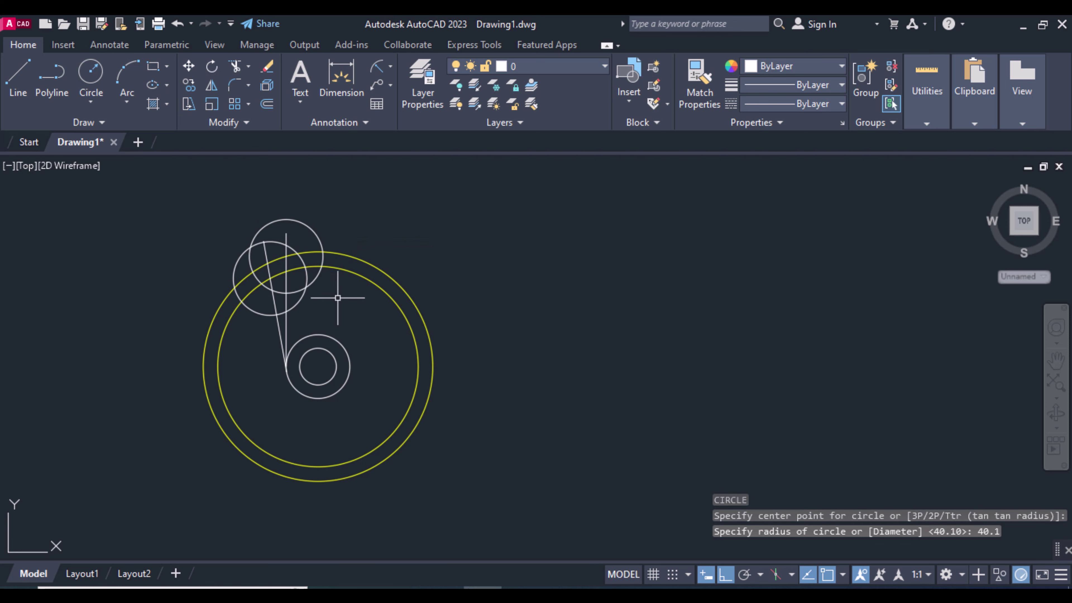
type("C")
key("Return")
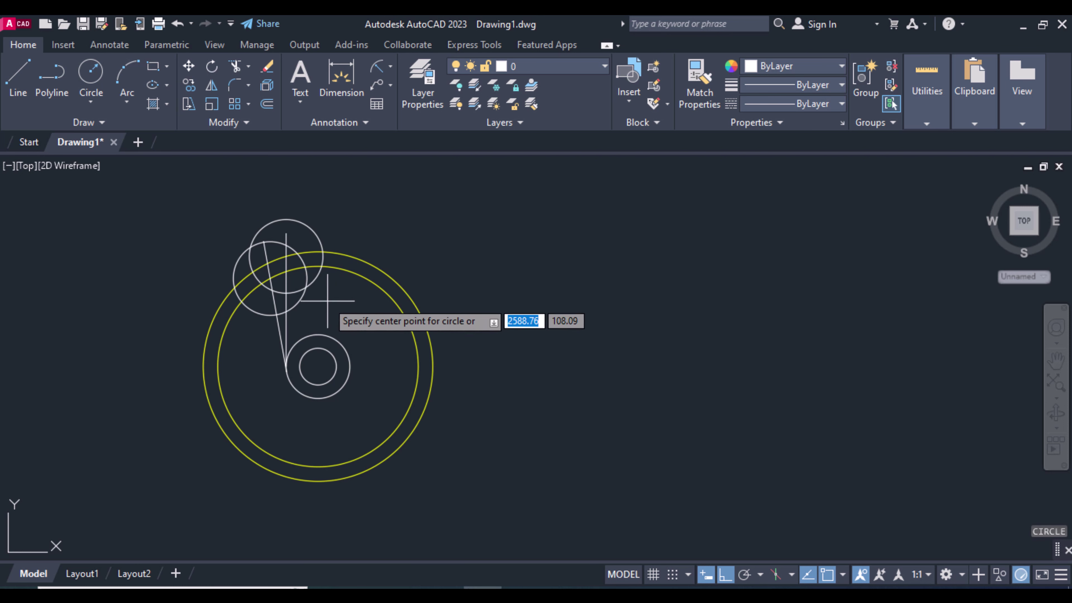
left_click(306, 287)
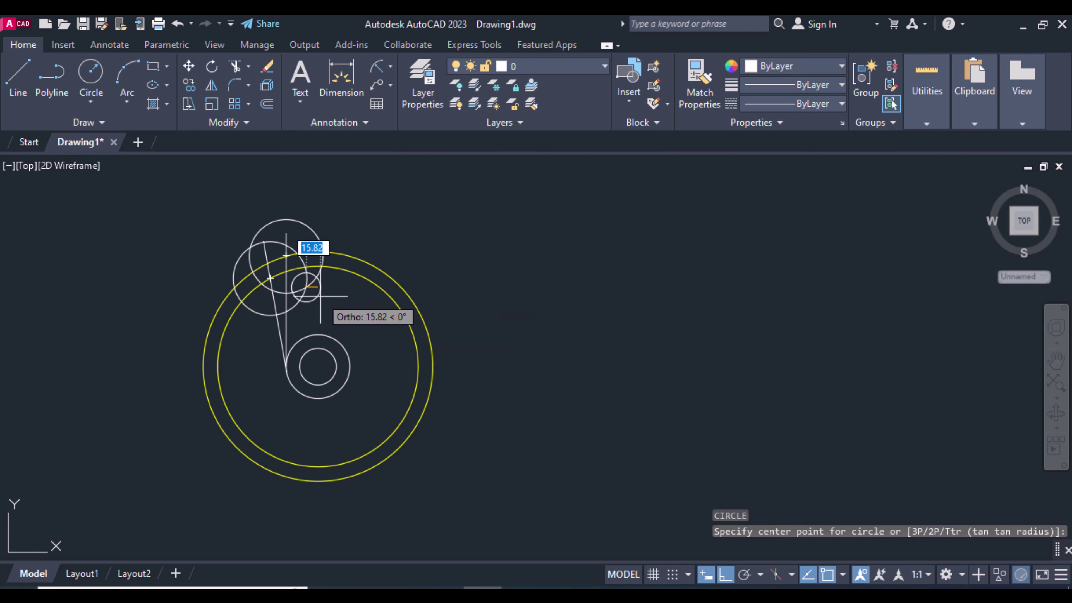
type("40.1")
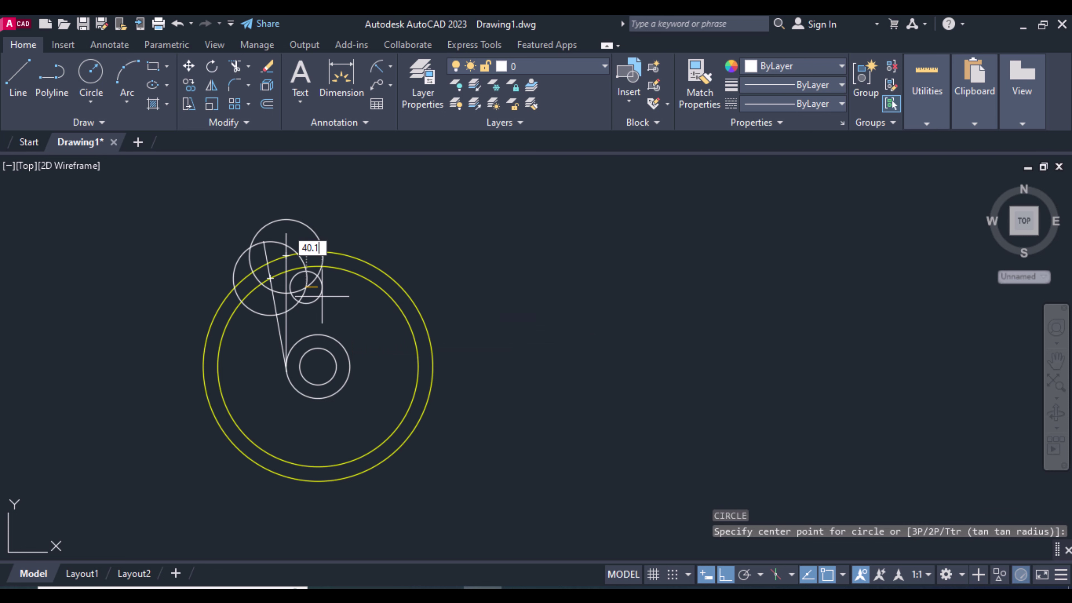
key("Return")
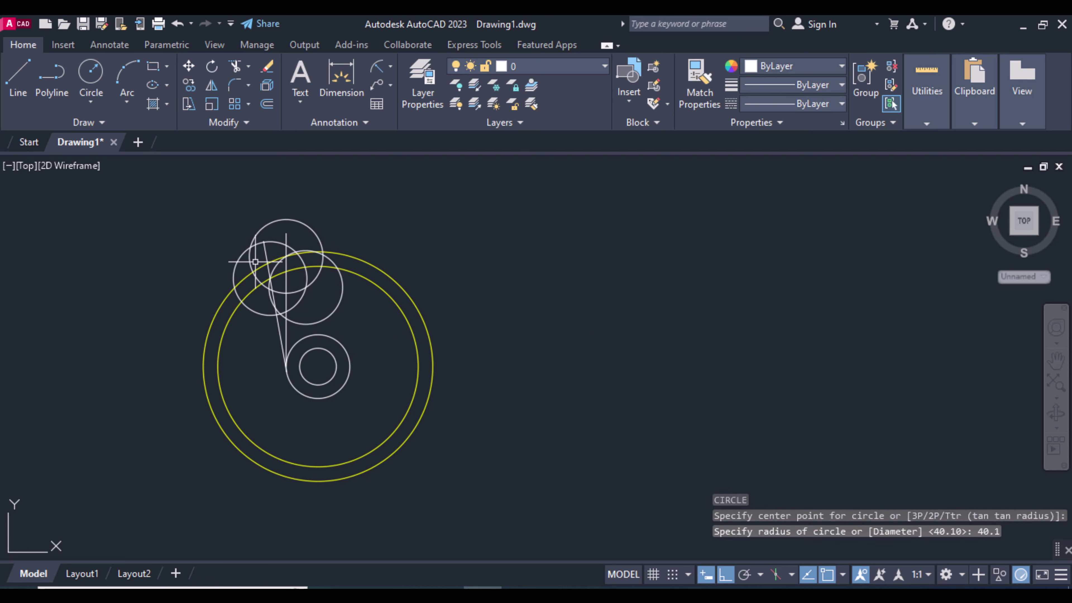
left_click_drag(259, 262, 246, 244)
key("Delete")
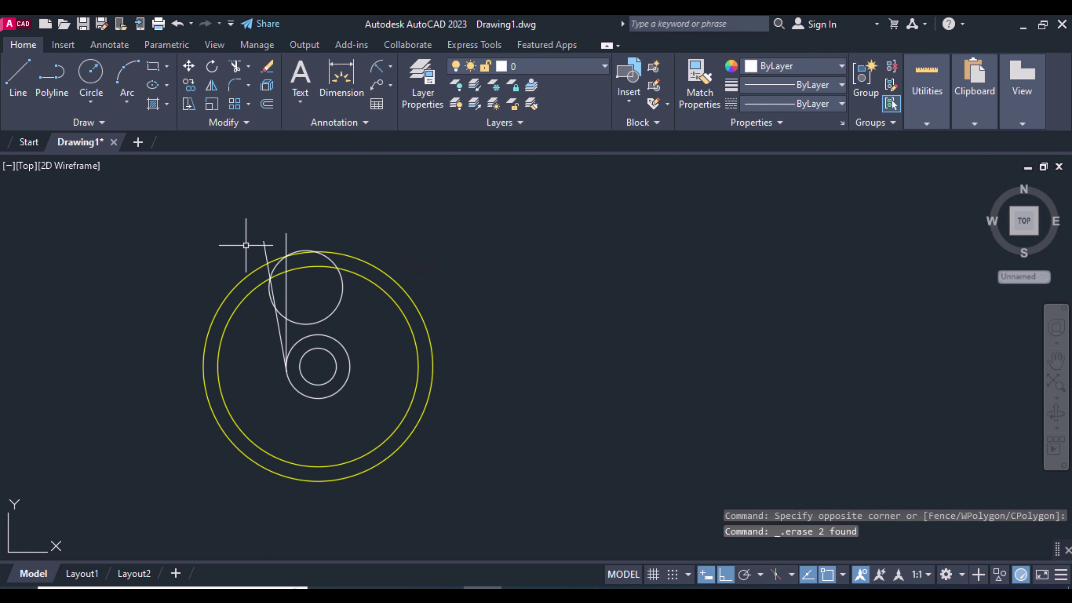
Step: Trim the outer rings and the 40.1 circle down to the tooth arcs
type("TR")
key("Return")
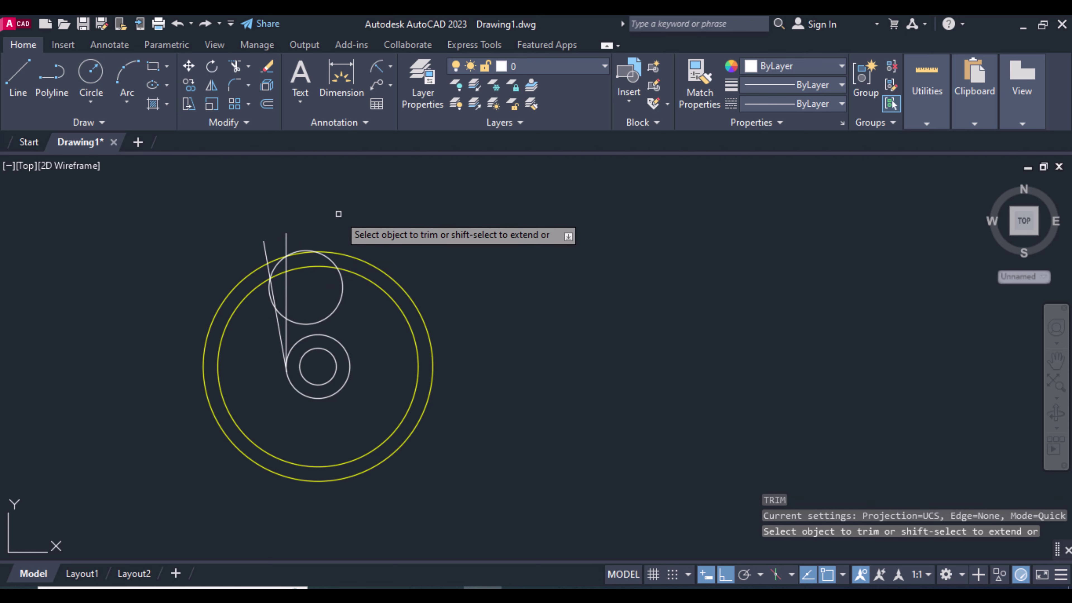
left_click(250, 271)
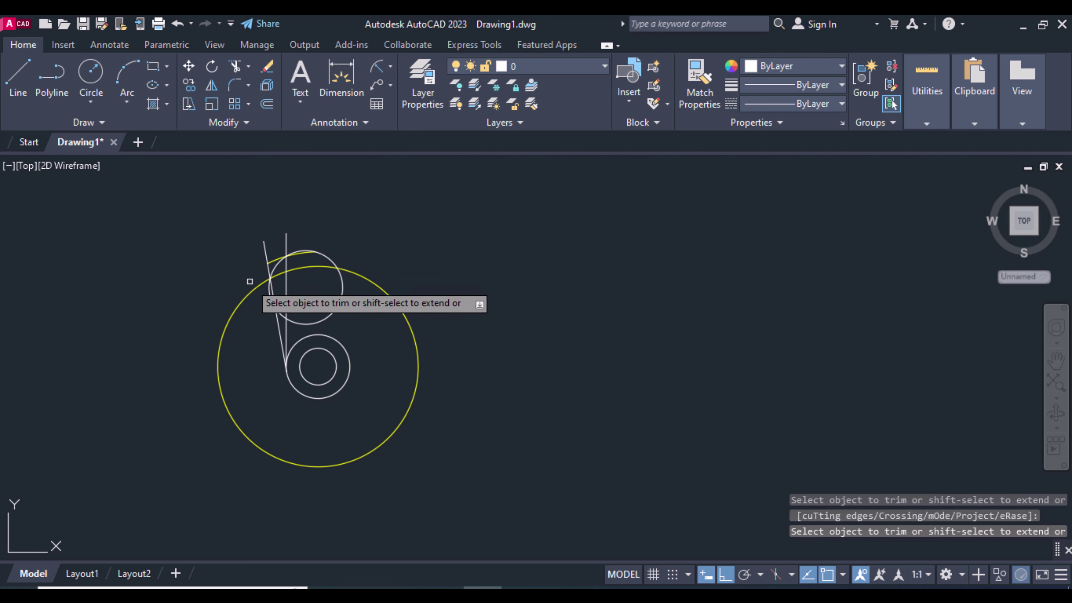
left_click(250, 296)
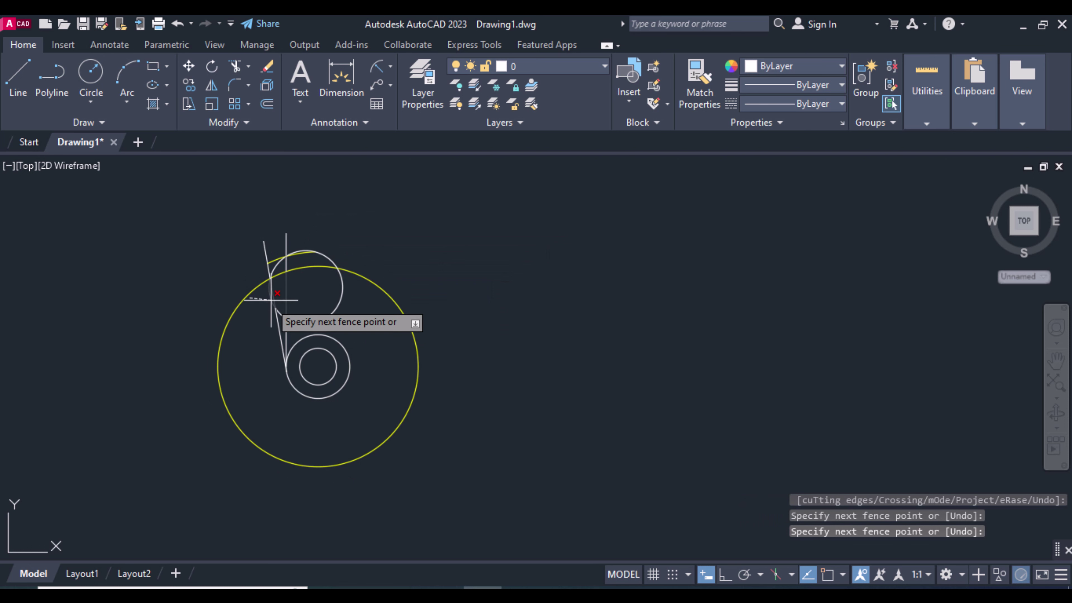
key("Return")
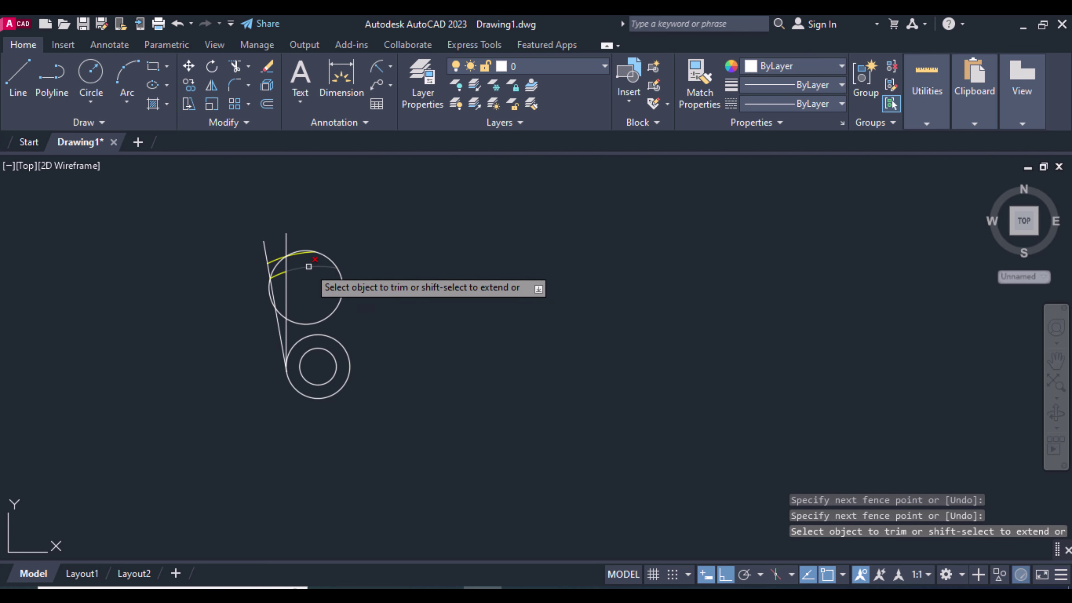
left_click(304, 244)
key("Return")
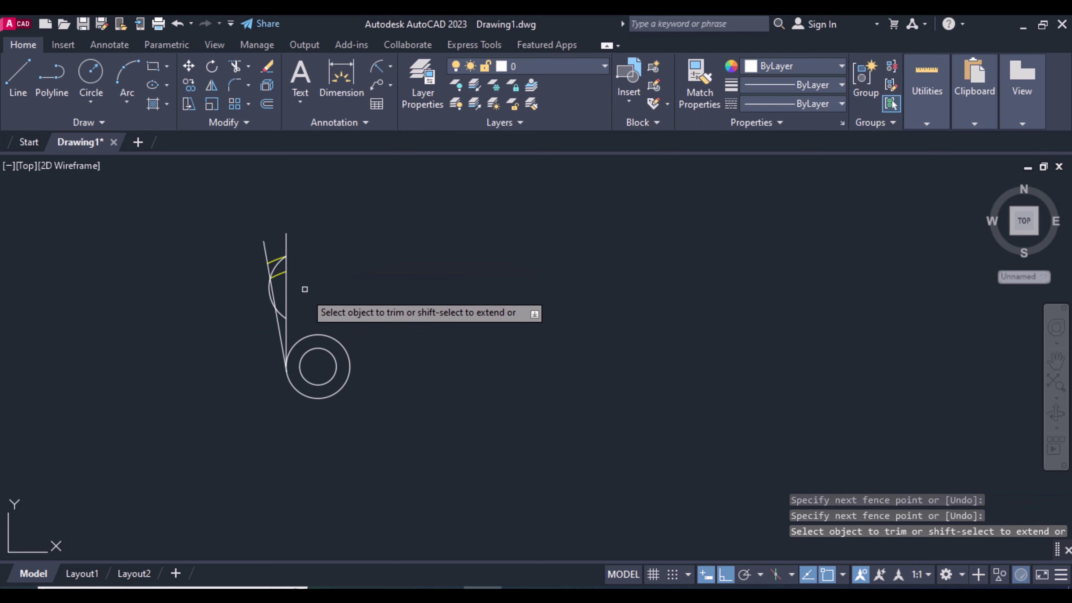
left_click(273, 303)
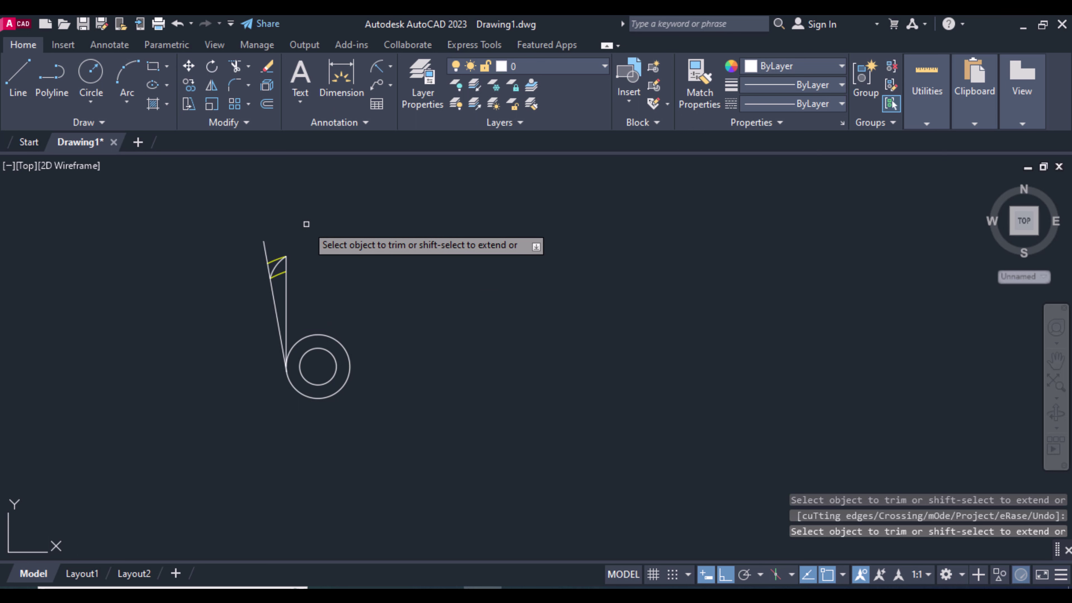
key("Return")
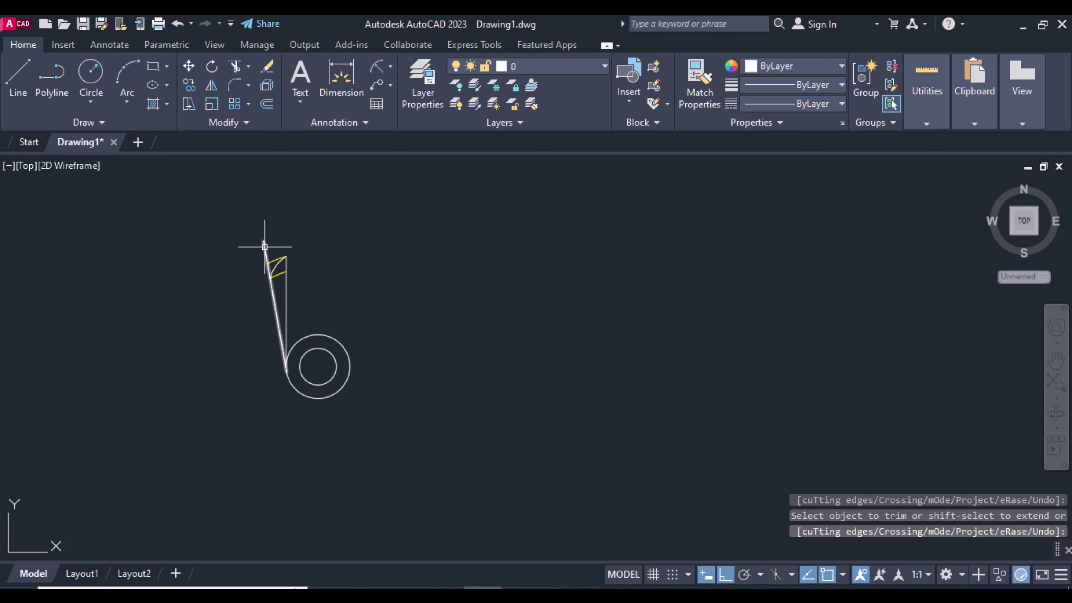
Step: Delete the slanted construction line and trim away the leftover vertical line segment
left_click(264, 247)
key("Delete")
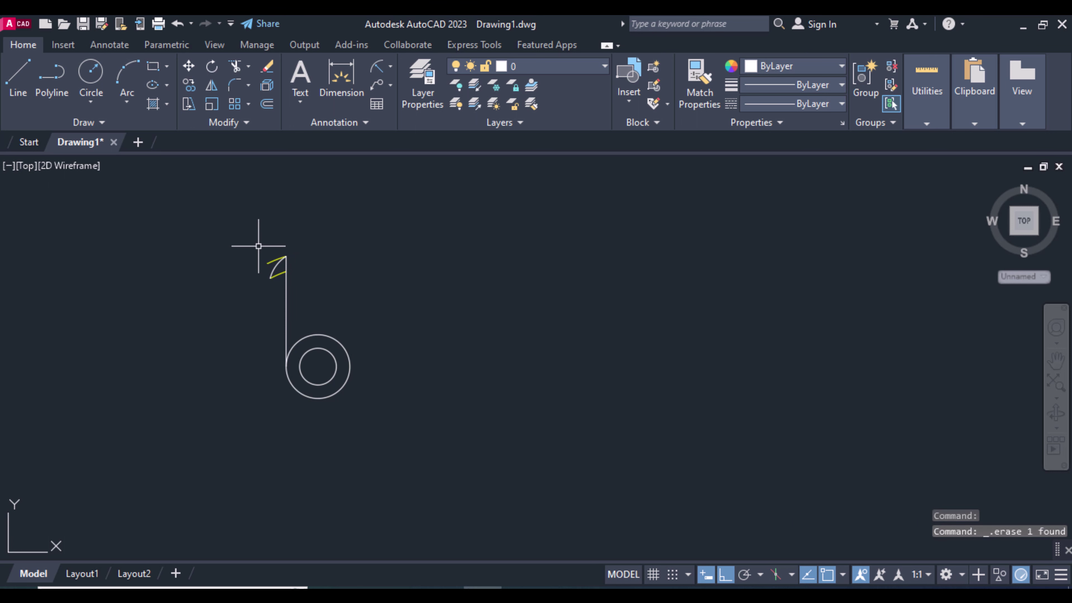
type("TR")
key("Return")
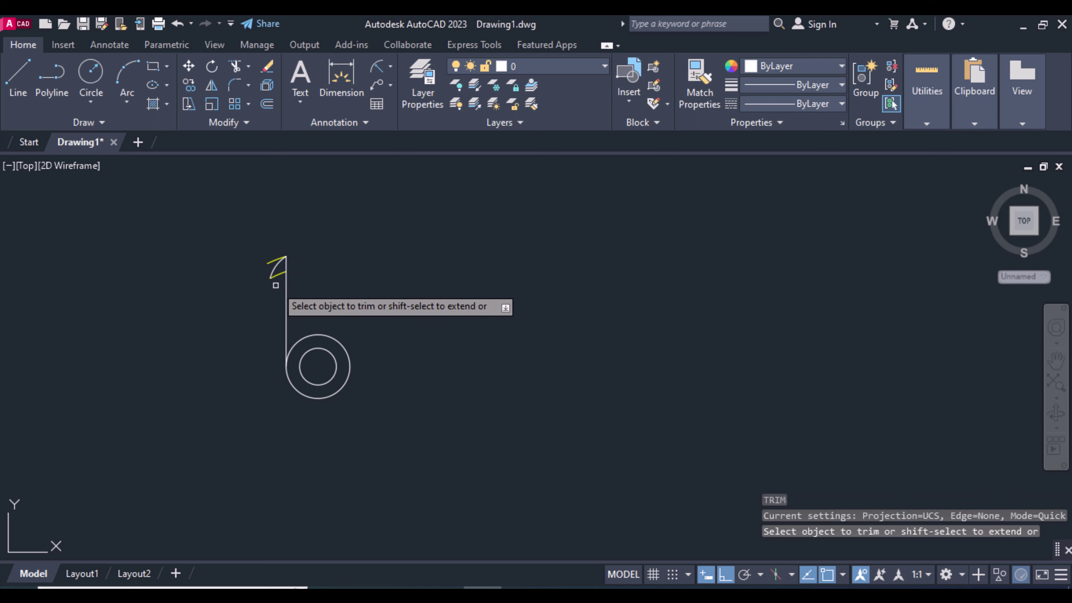
left_click(283, 296)
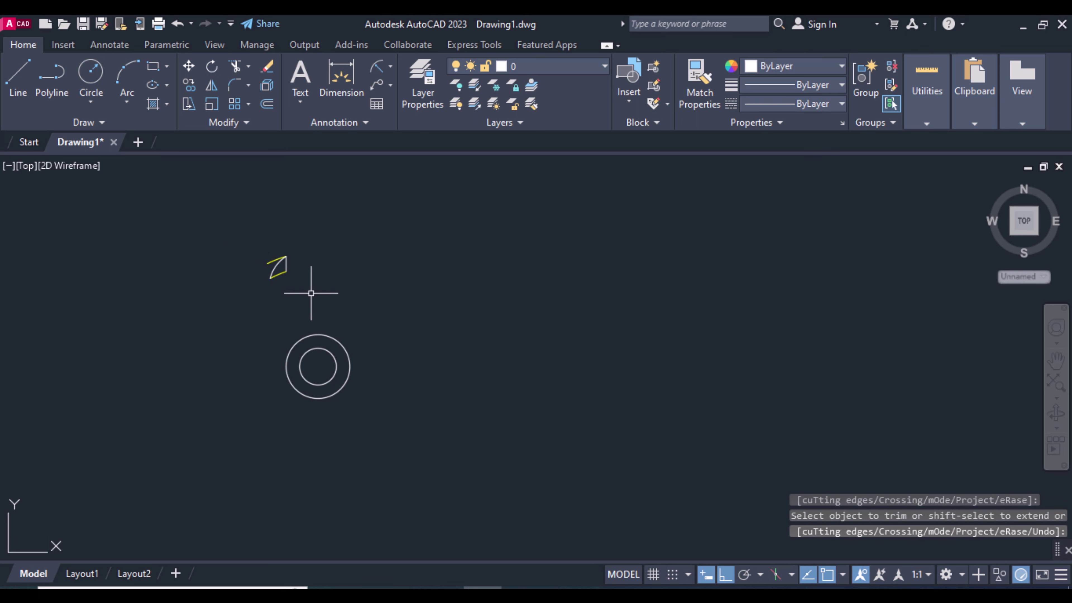
Step: Polar-array the two tooth arcs about the hub centre with 36 items
key("Return")
type("a")
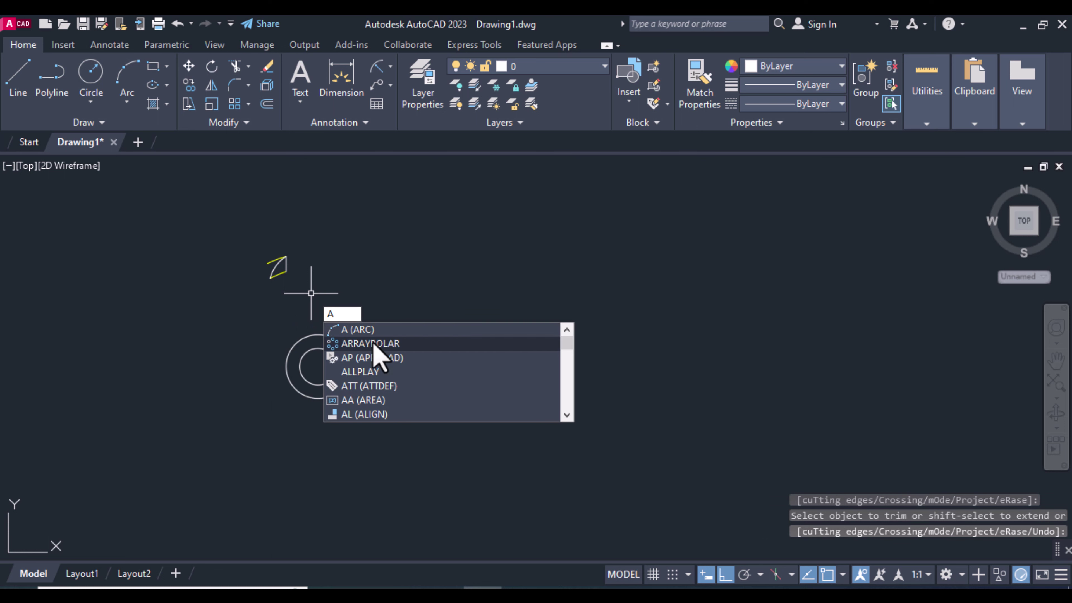
left_click(371, 342)
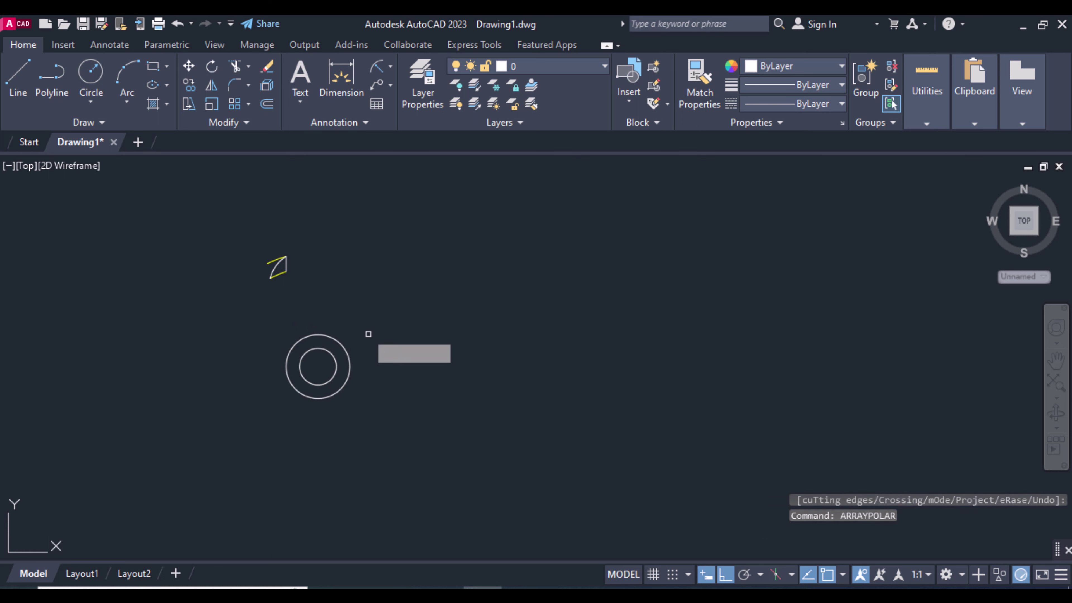
left_click(280, 265)
left_click(279, 266)
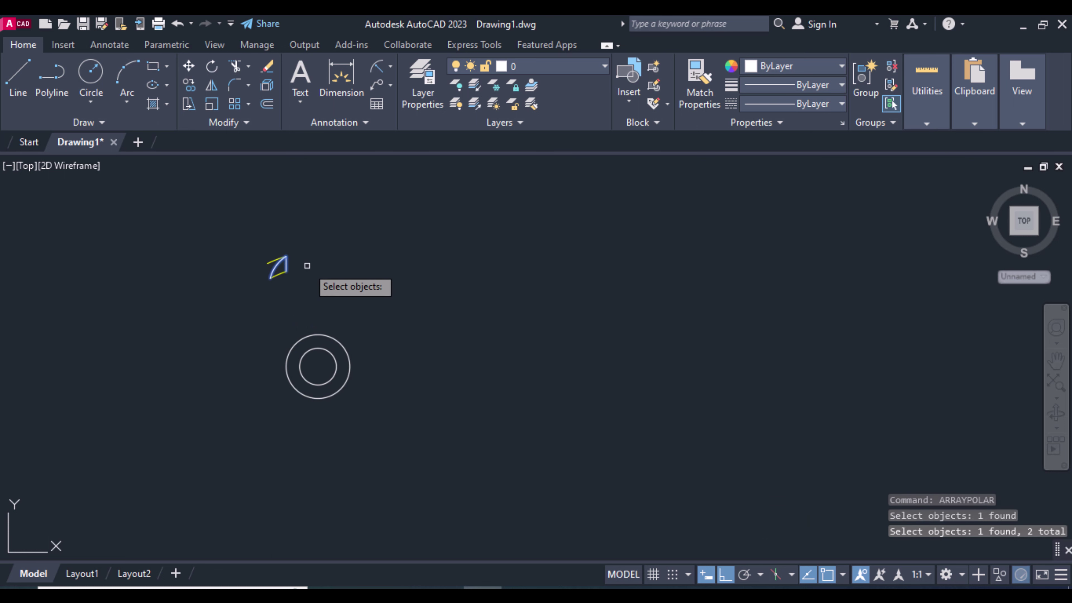
key("Return")
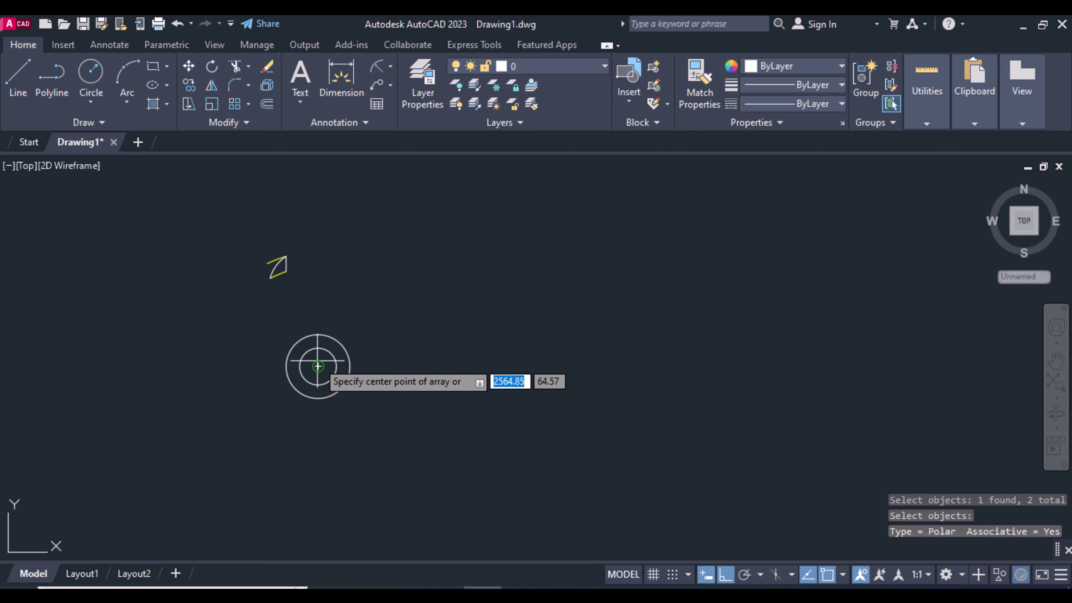
left_click(317, 366)
type("36")
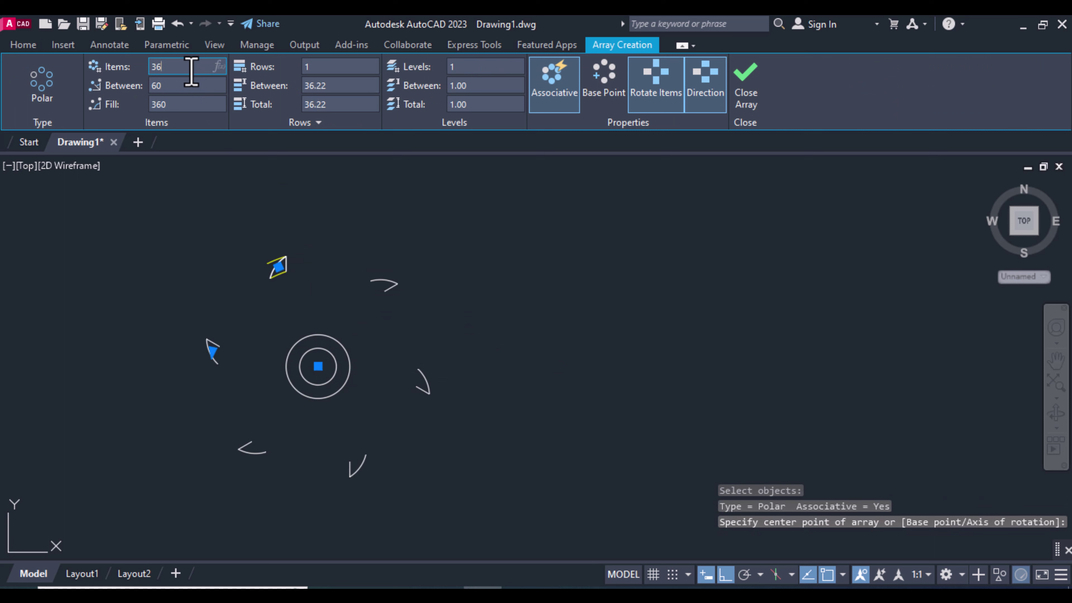
left_click(192, 89)
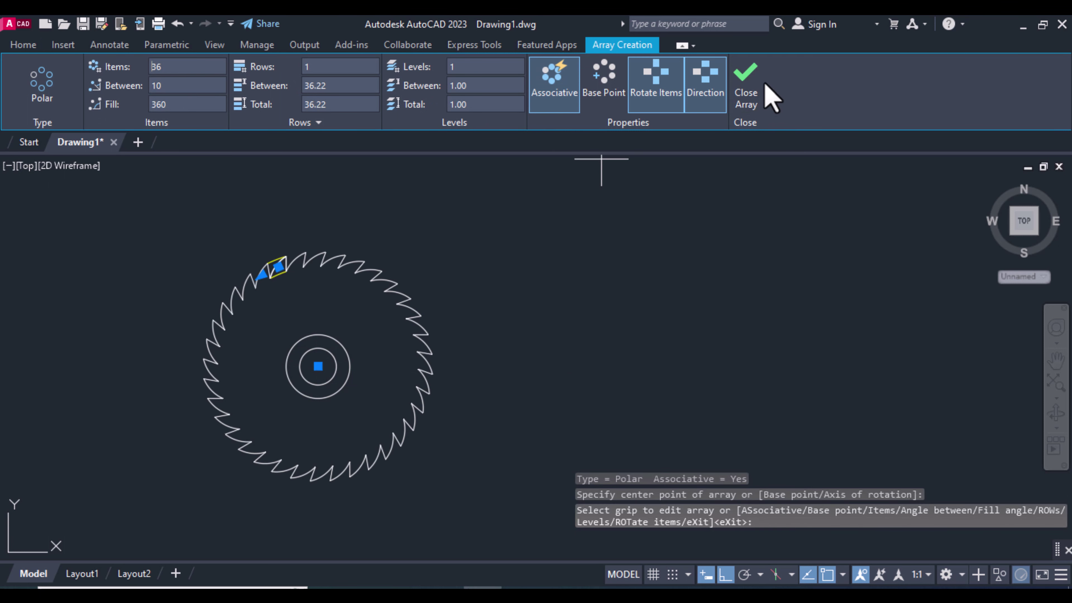
left_click(745, 84)
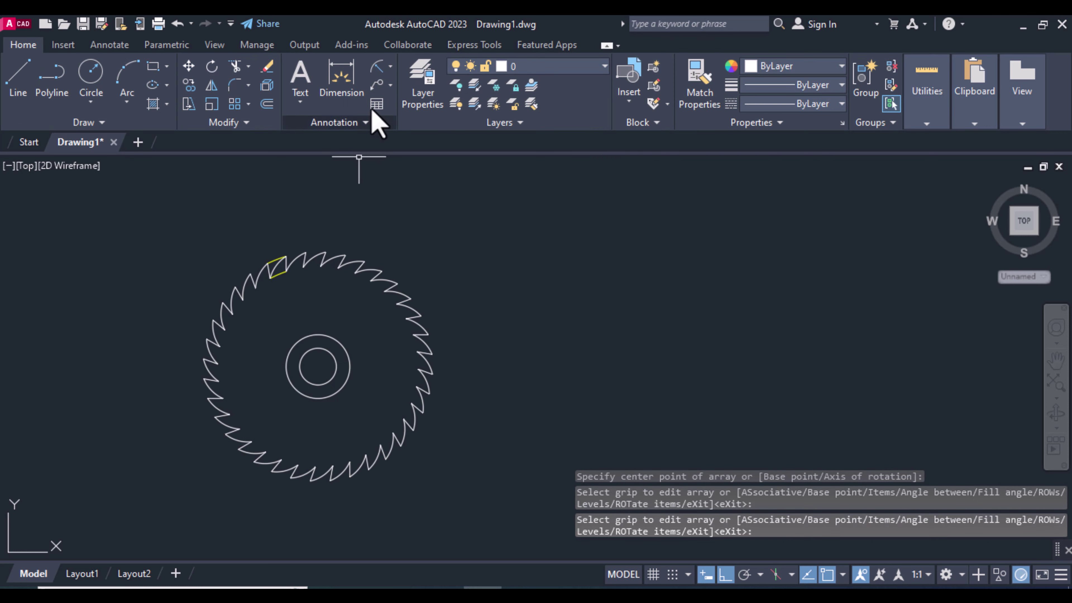
Step: Add radius dimensions R20.0 and R34.7 to the two hub circles
left_click(377, 67)
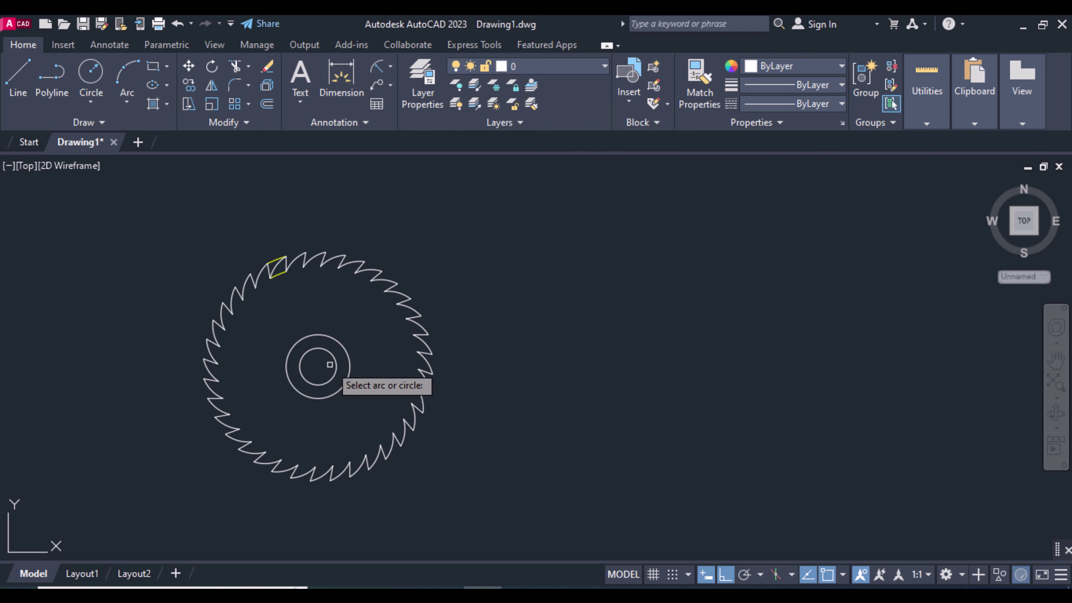
left_click(336, 371)
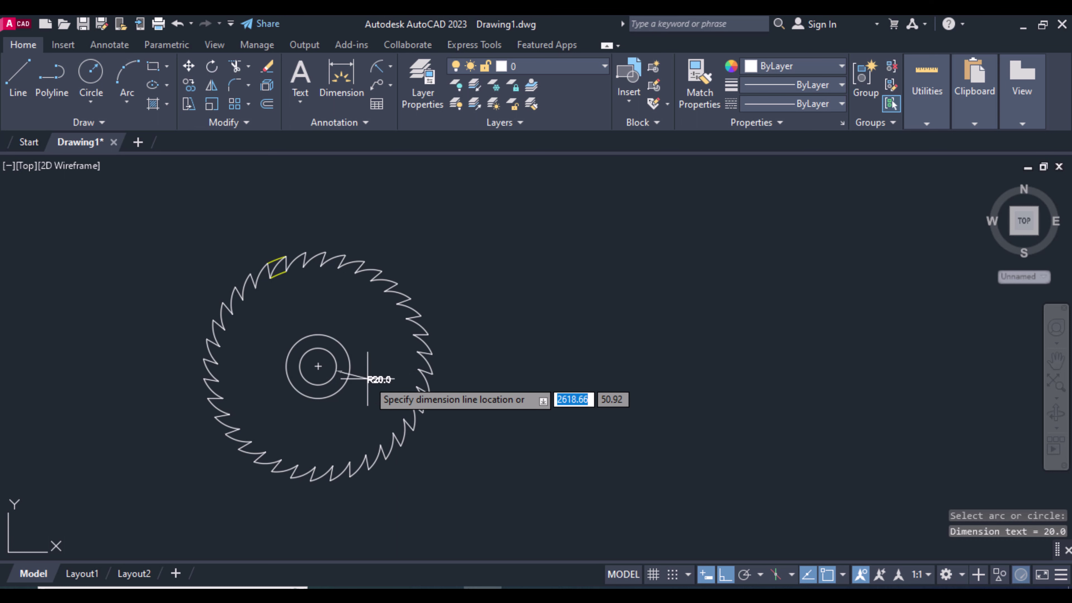
left_click(349, 358)
key("Return")
left_click(349, 363)
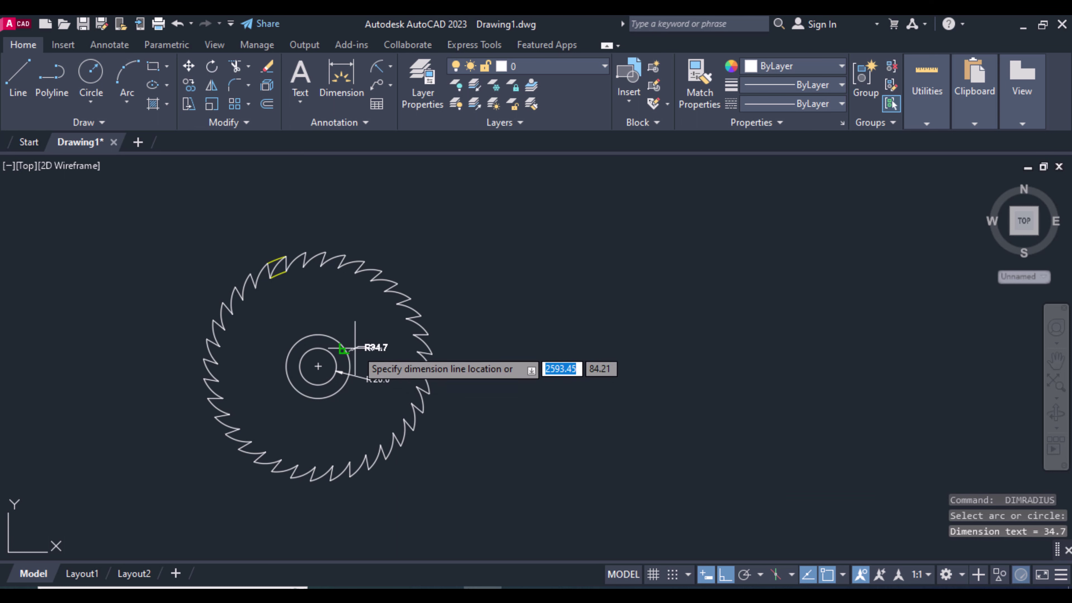
left_click(366, 344)
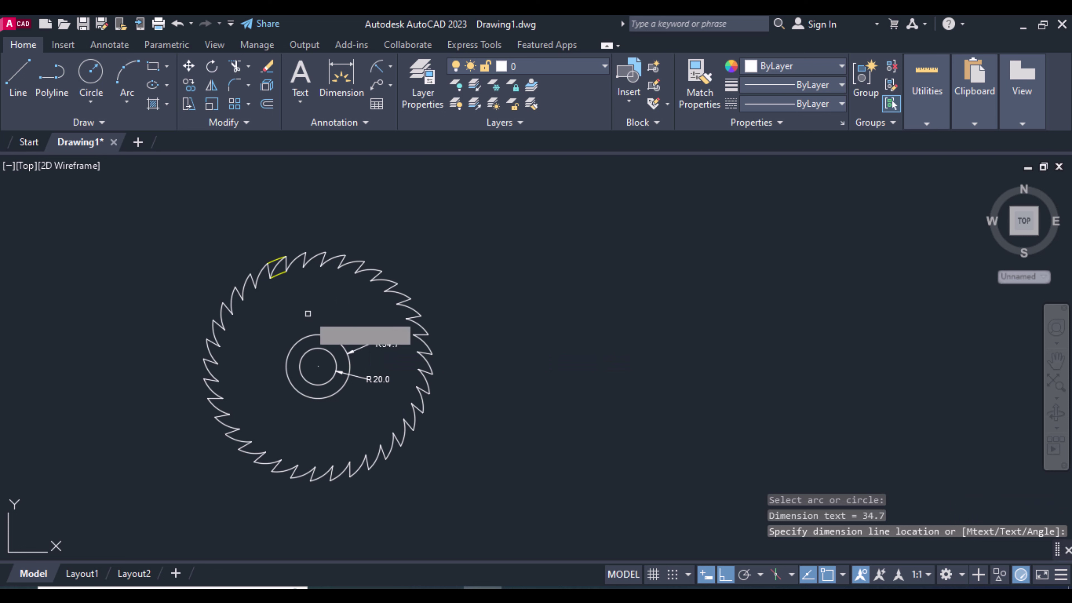
Step: Add radius dimensions R109.2, R125.0 and R40.1 to the tooth arcs
key("Return")
left_click(282, 272)
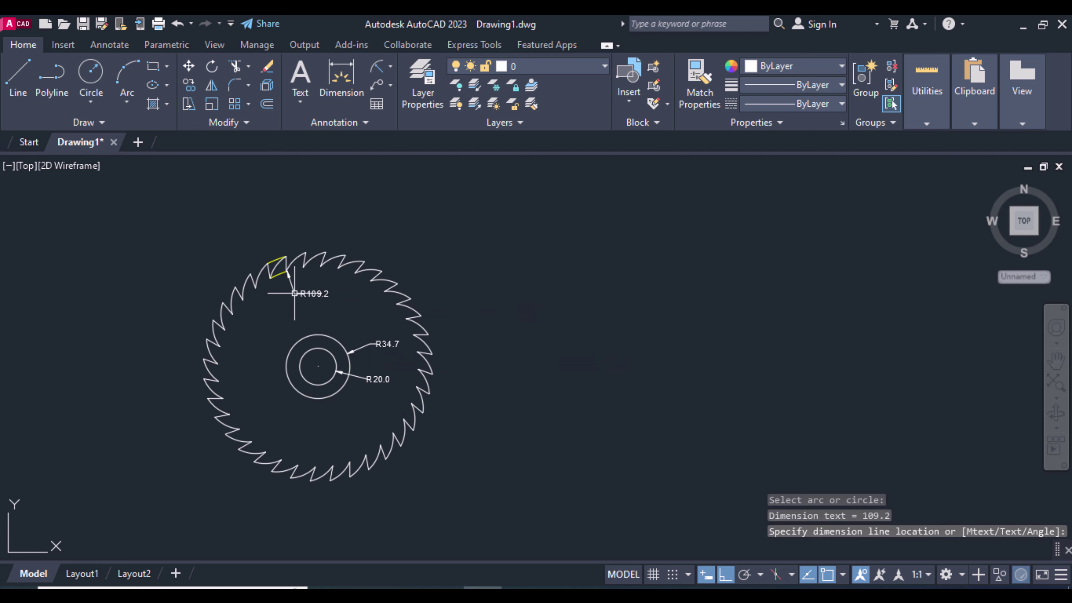
left_click(285, 280)
key("Return")
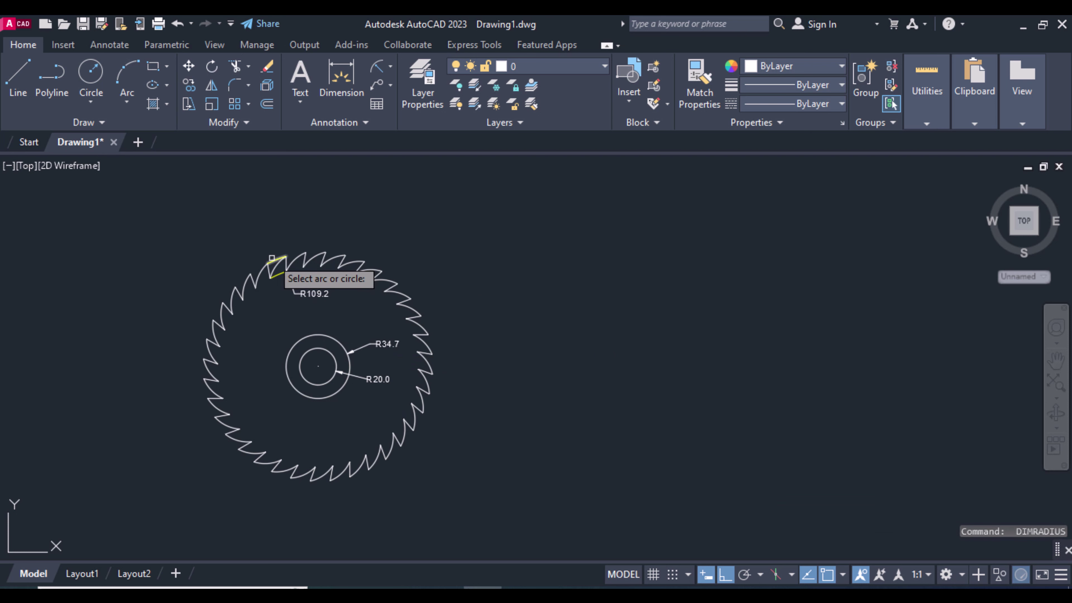
left_click(272, 258)
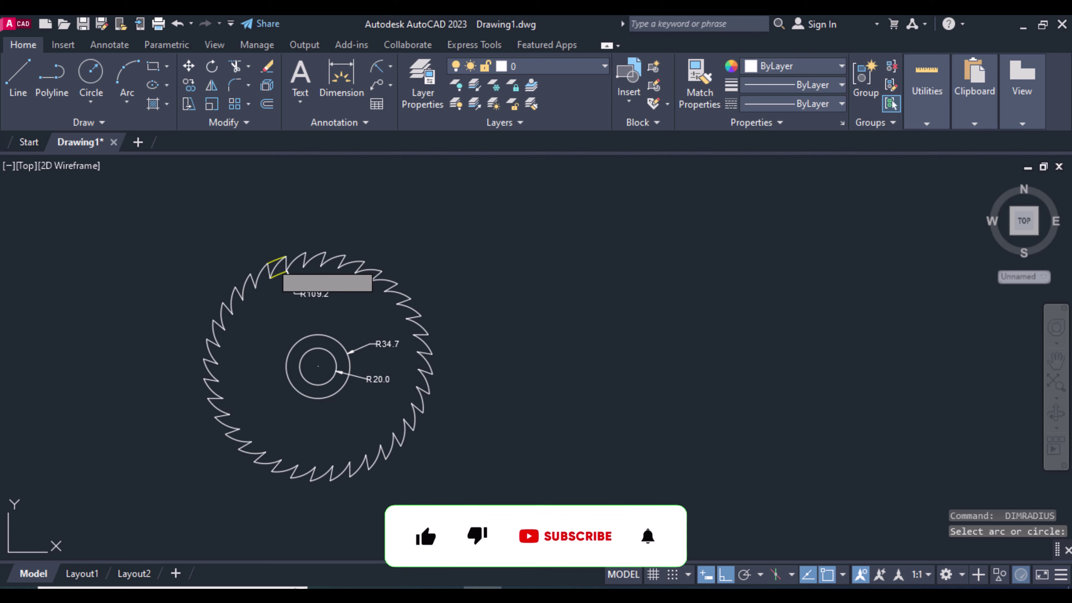
left_click(267, 237)
key("Return")
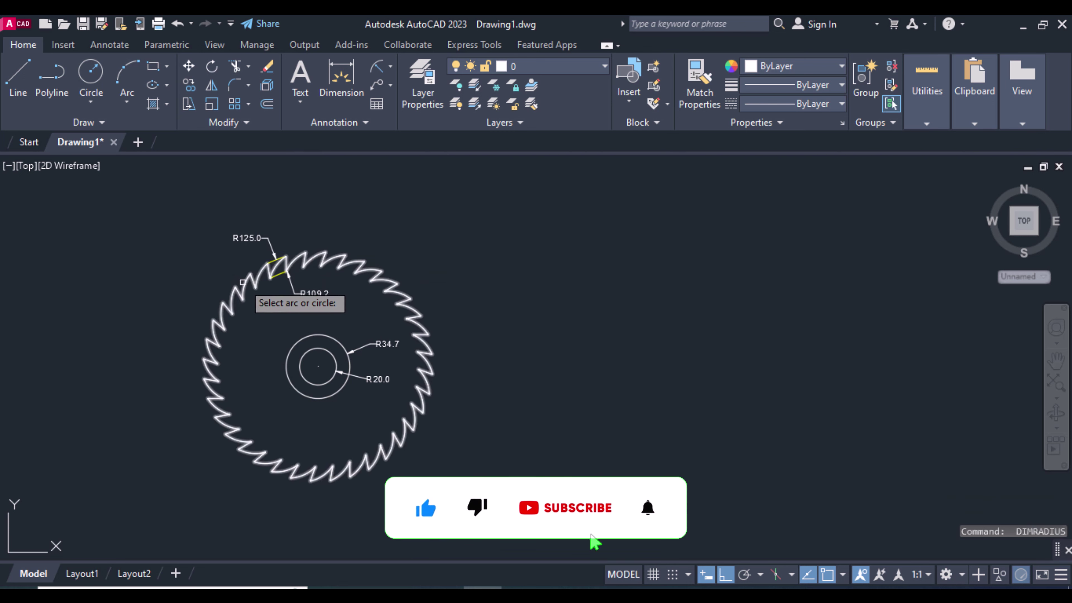
left_click(243, 282)
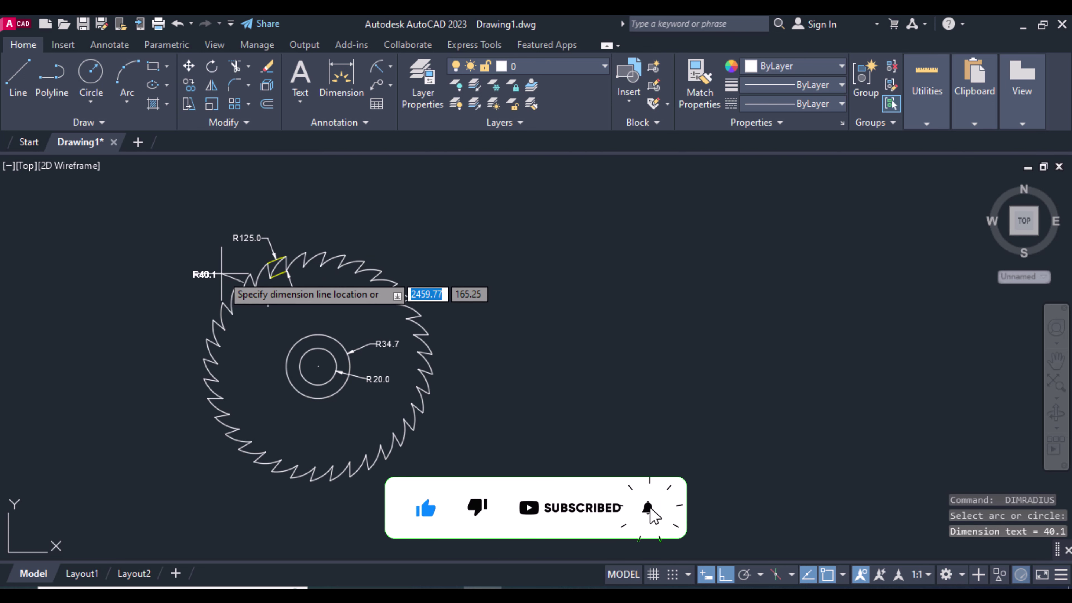
left_click(268, 303)
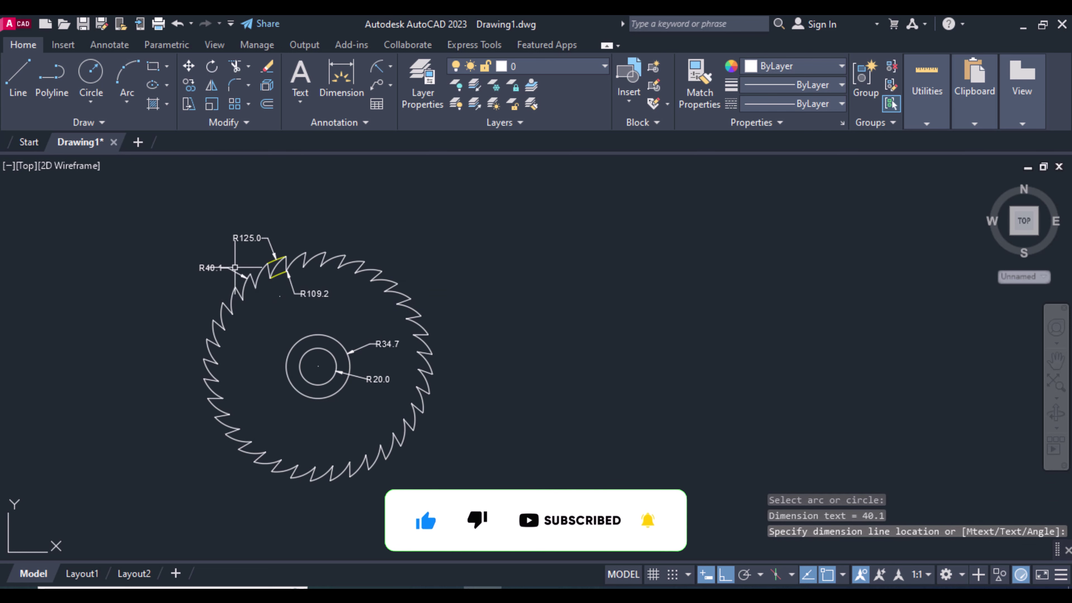